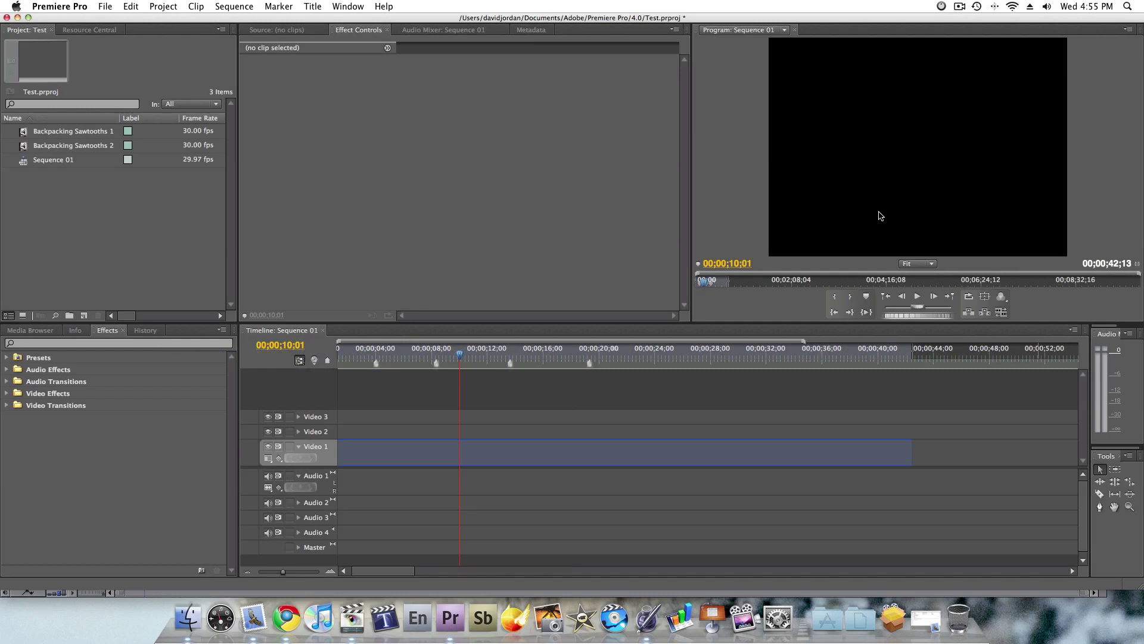
Clear all sequence markers from Sequence 01's timeline ruler via Clear Sequence Marker > All Markers.
right_click(611, 349)
mouse_move(649, 364)
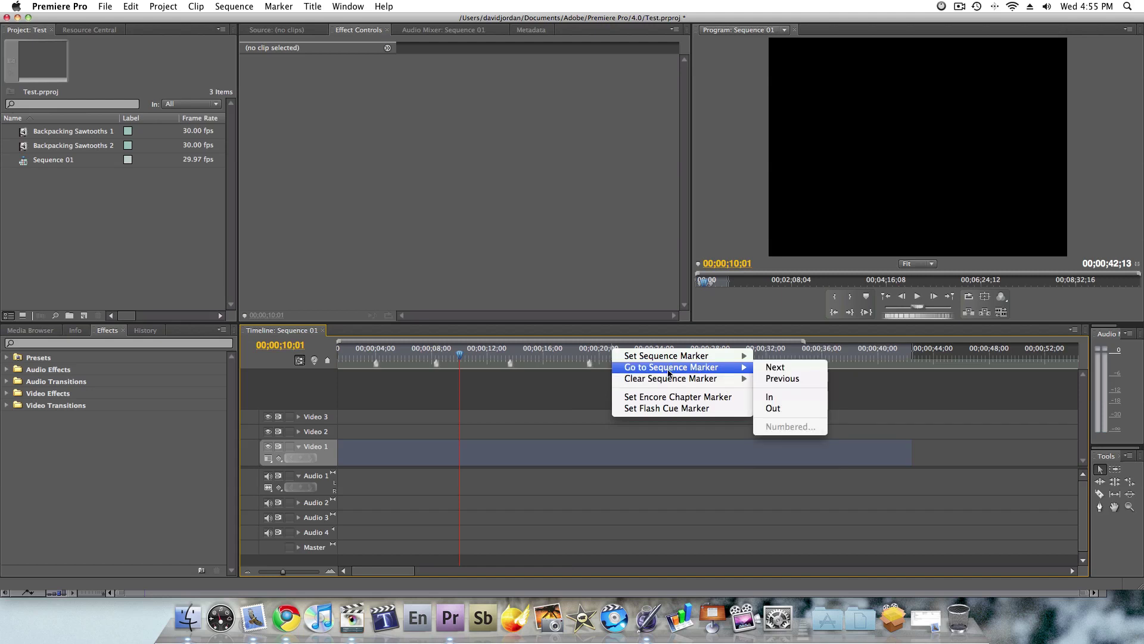
click(774, 390)
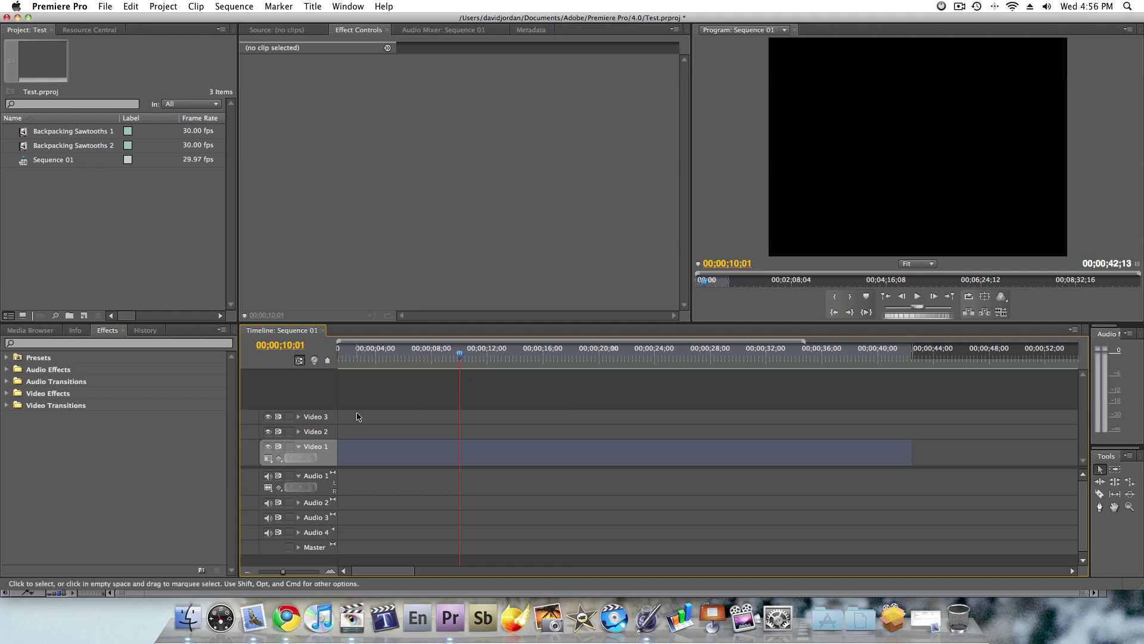
Switch to Final Cut Express and save the Premiere Pro Intro project with Cmd+S.
click(360, 621)
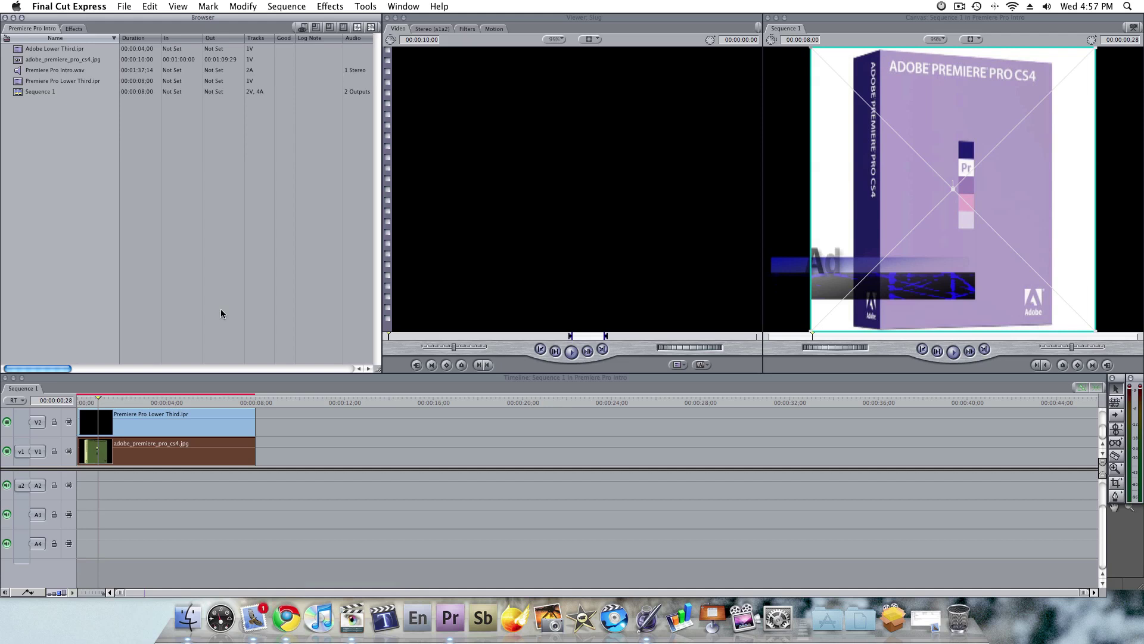
key(super+s)
key(super+i)
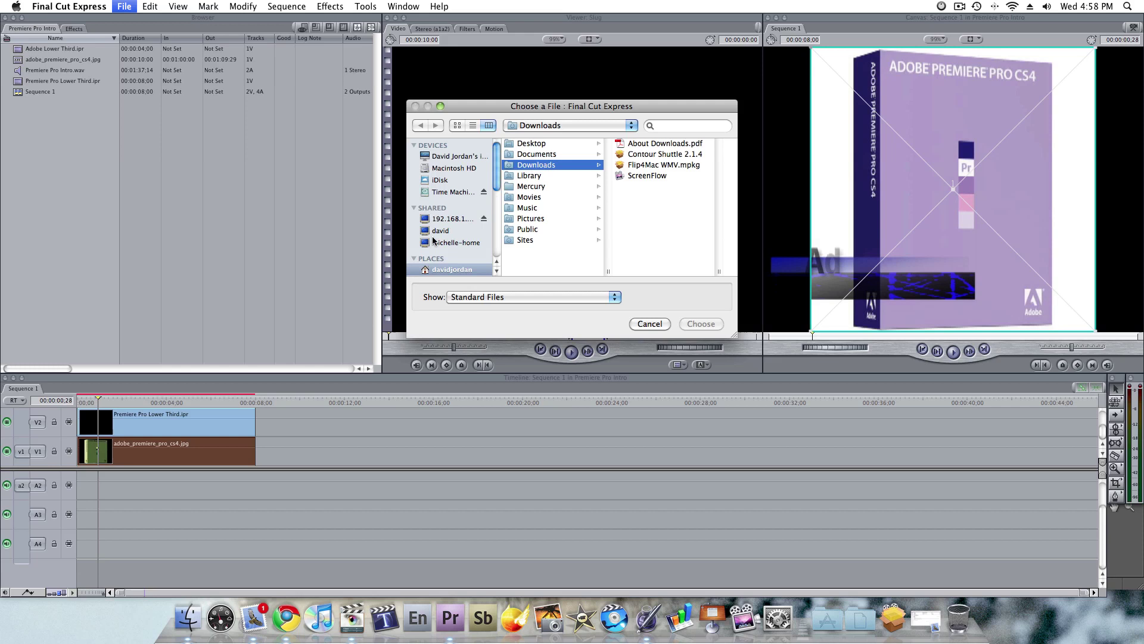
scroll(435, 232, down, 4)
click(442, 205)
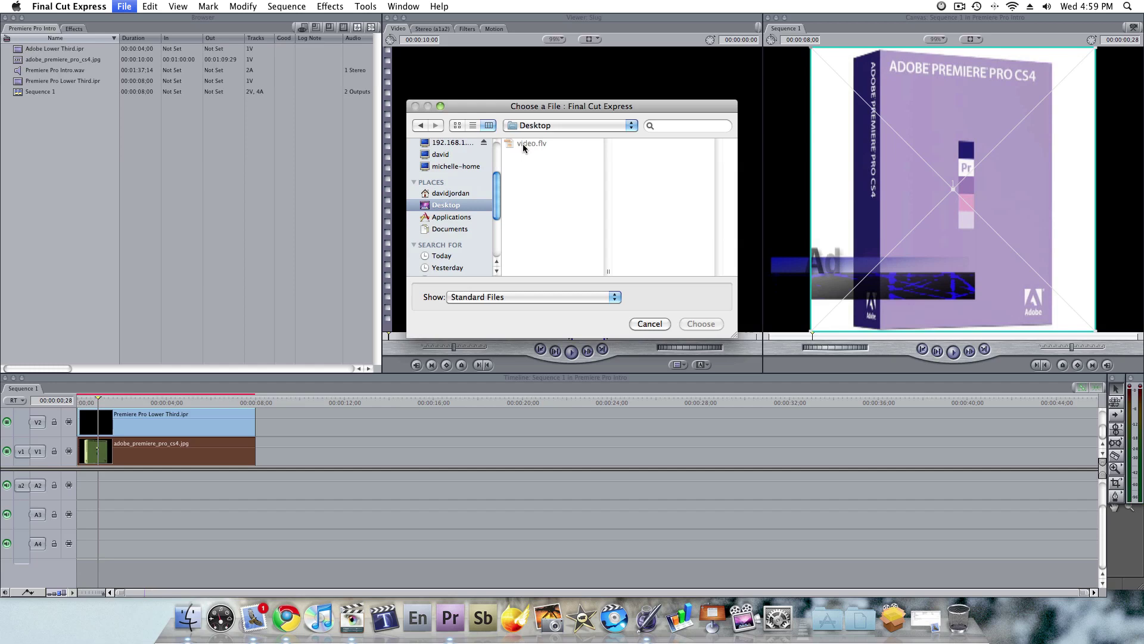
click(655, 324)
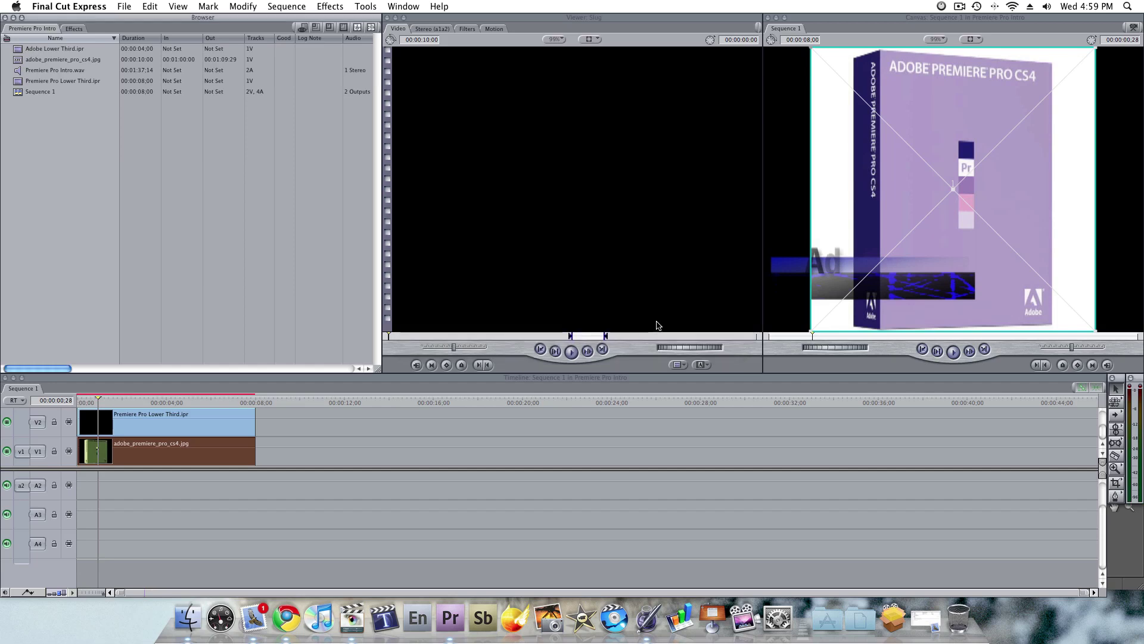
In Premiere Pro, import video.flv from the Desktop into the Project panel.
click(443, 622)
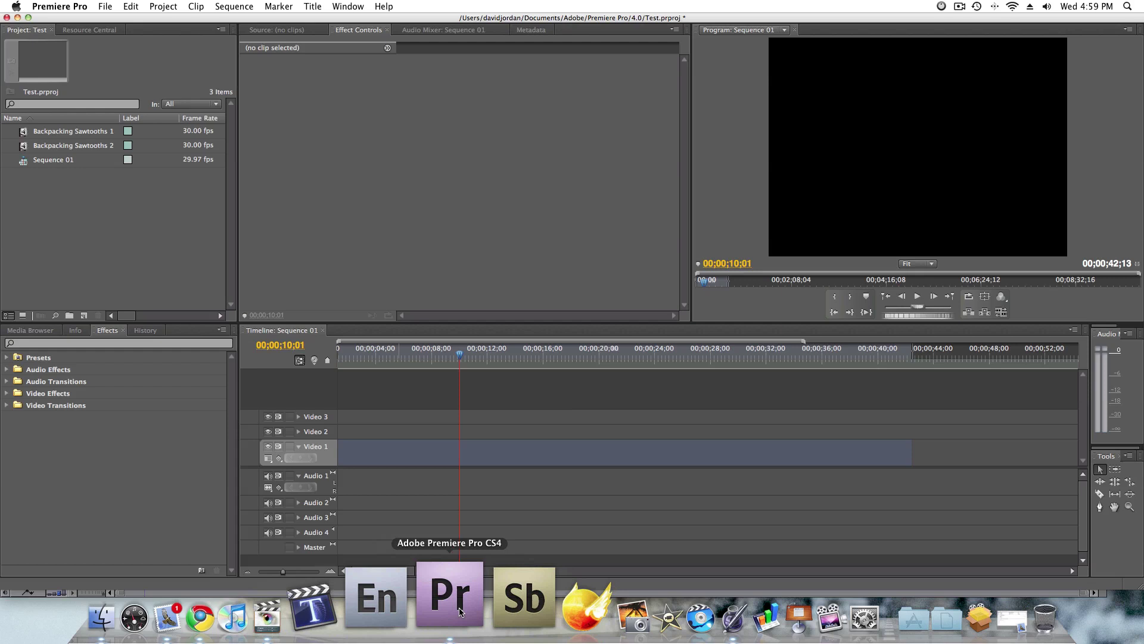
double_click(49, 206)
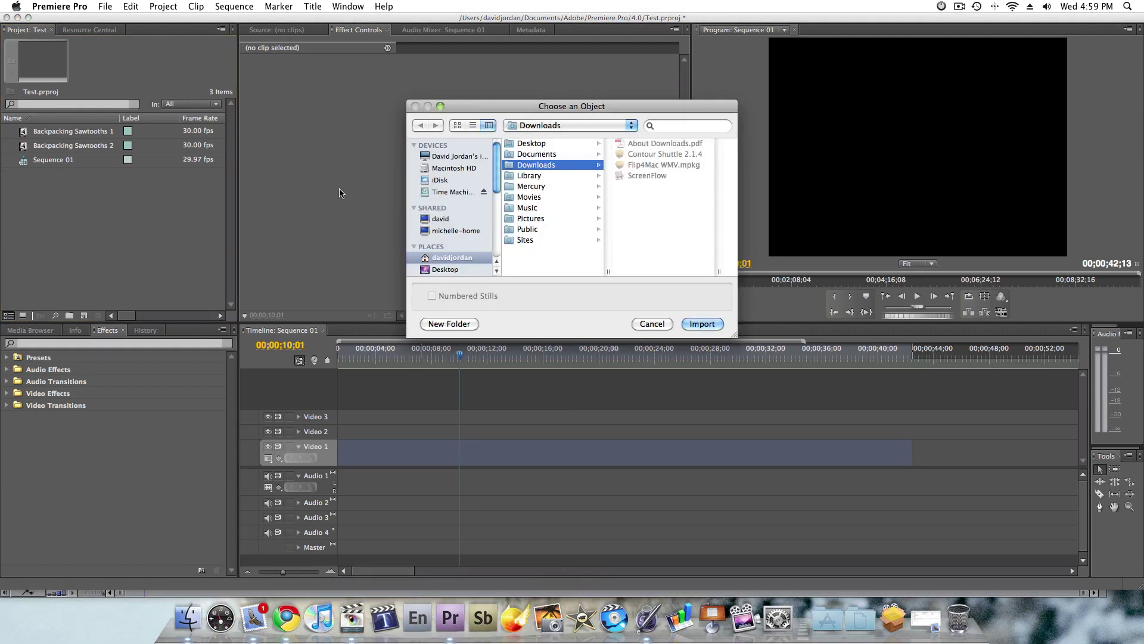
scroll(433, 250, down, 3)
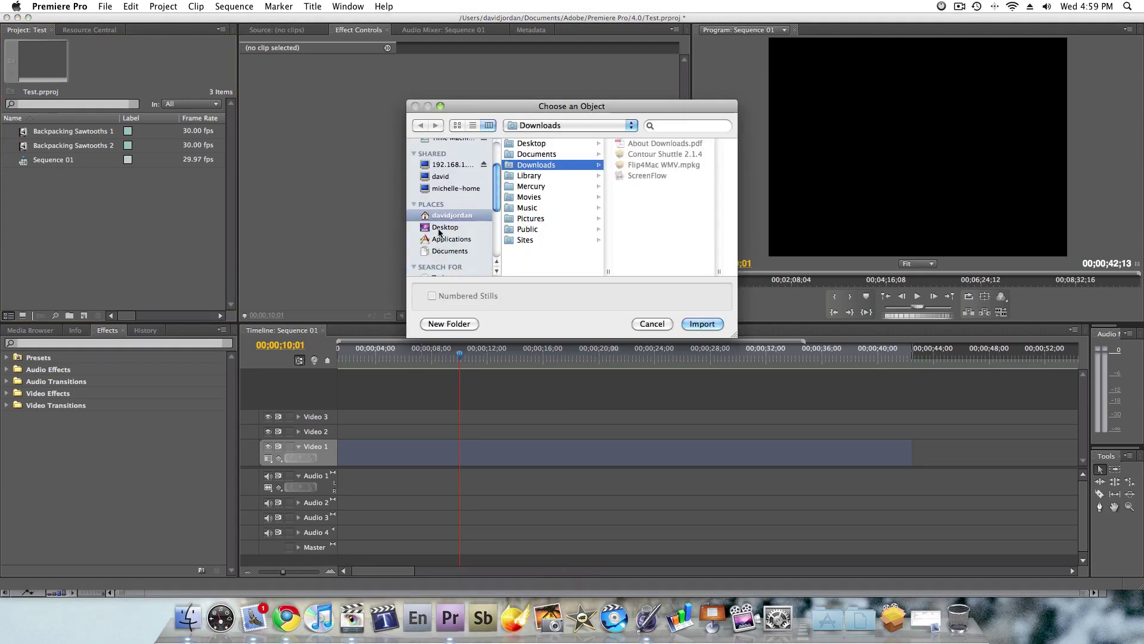
click(444, 228)
click(528, 145)
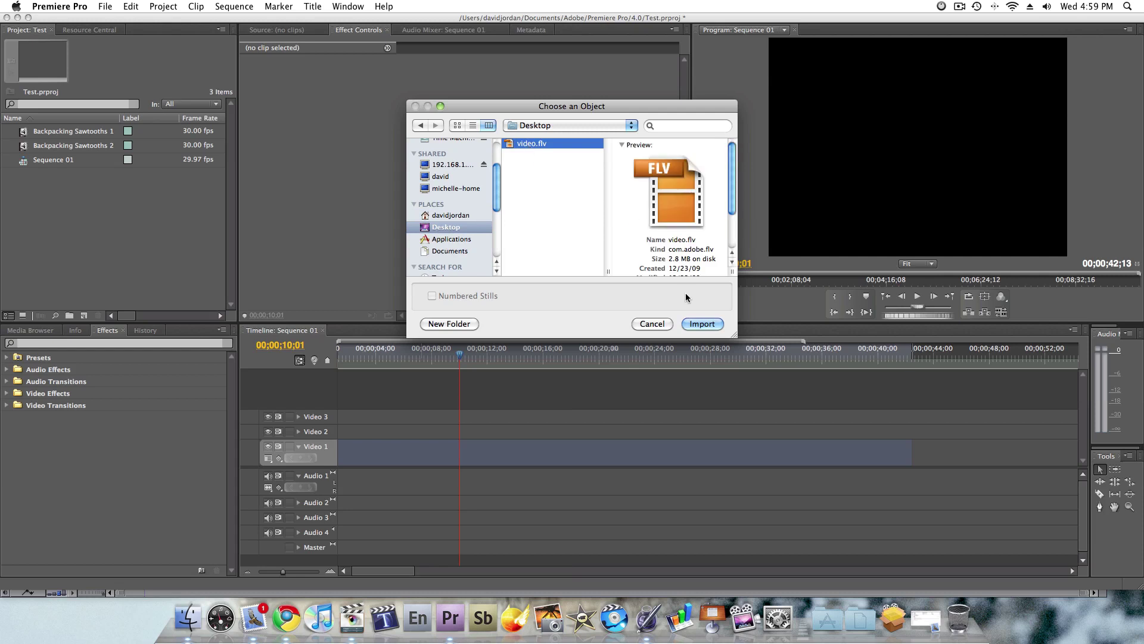
click(690, 322)
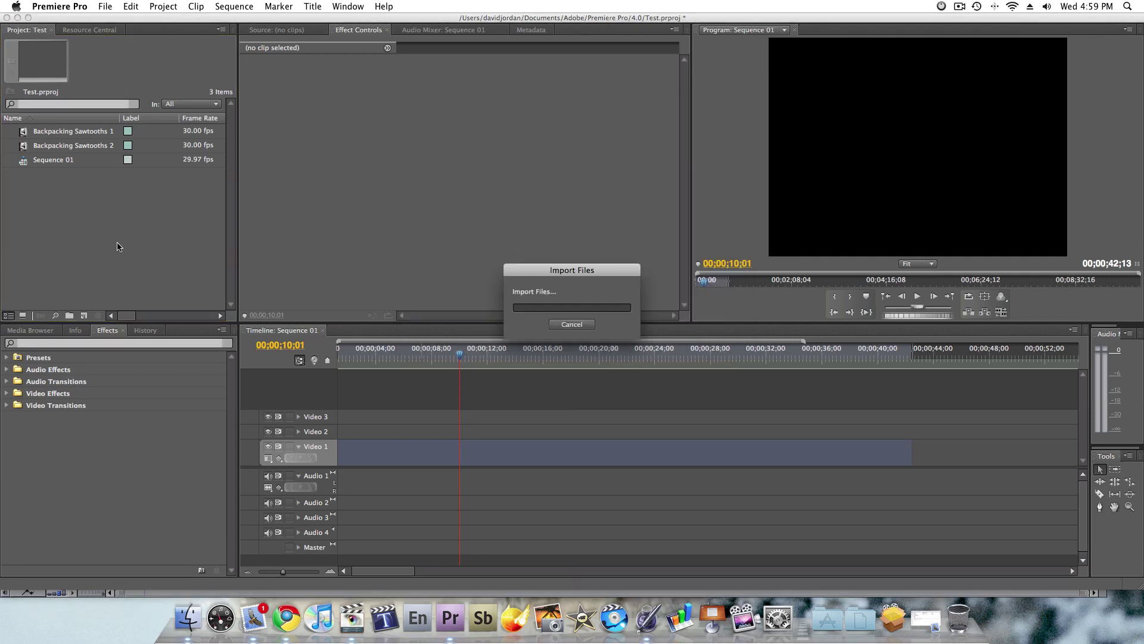
Place video.flv on Video 1, play it briefly, delete it, then minimize Premiere for Final Cut Express.
drag(25, 175, 395, 441)
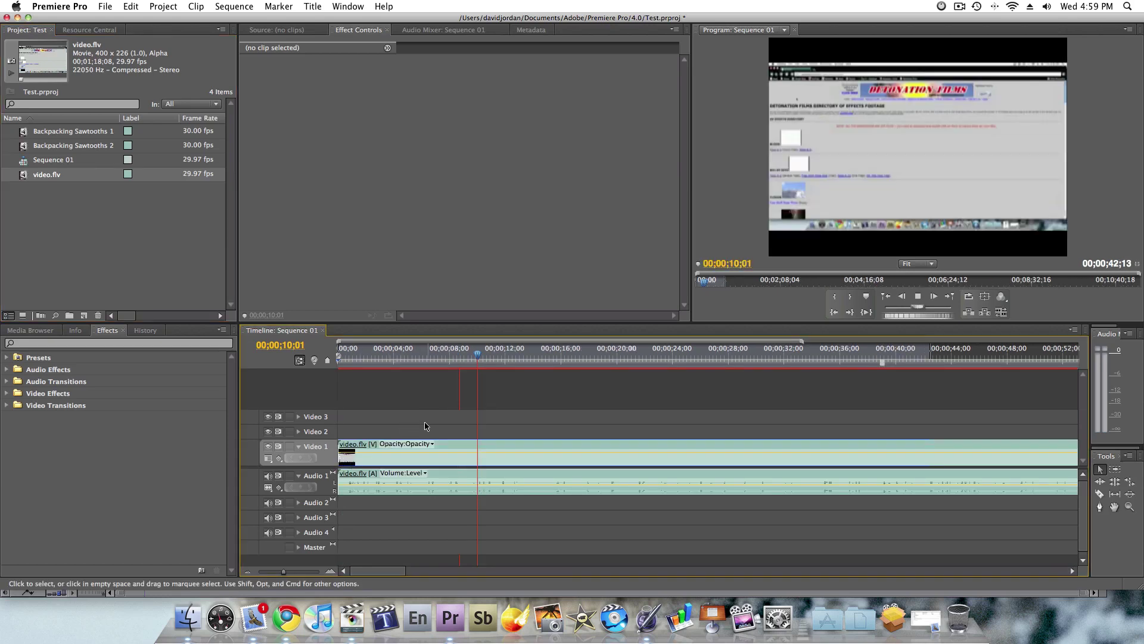
key(space)
key(space)
click(549, 448)
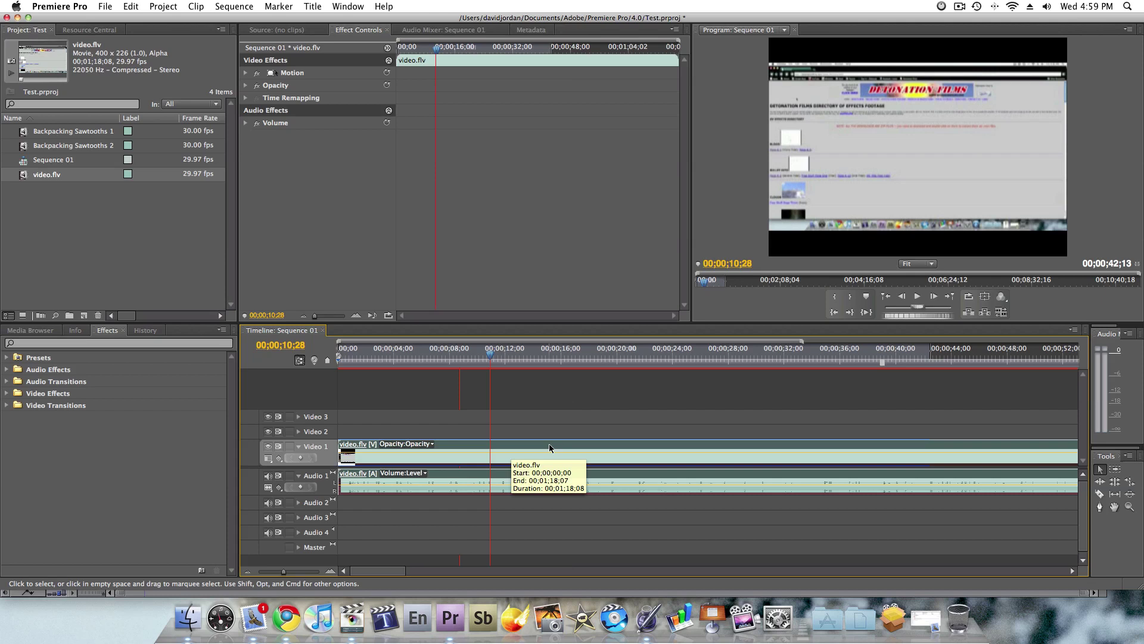
key(Delete)
click(84, 277)
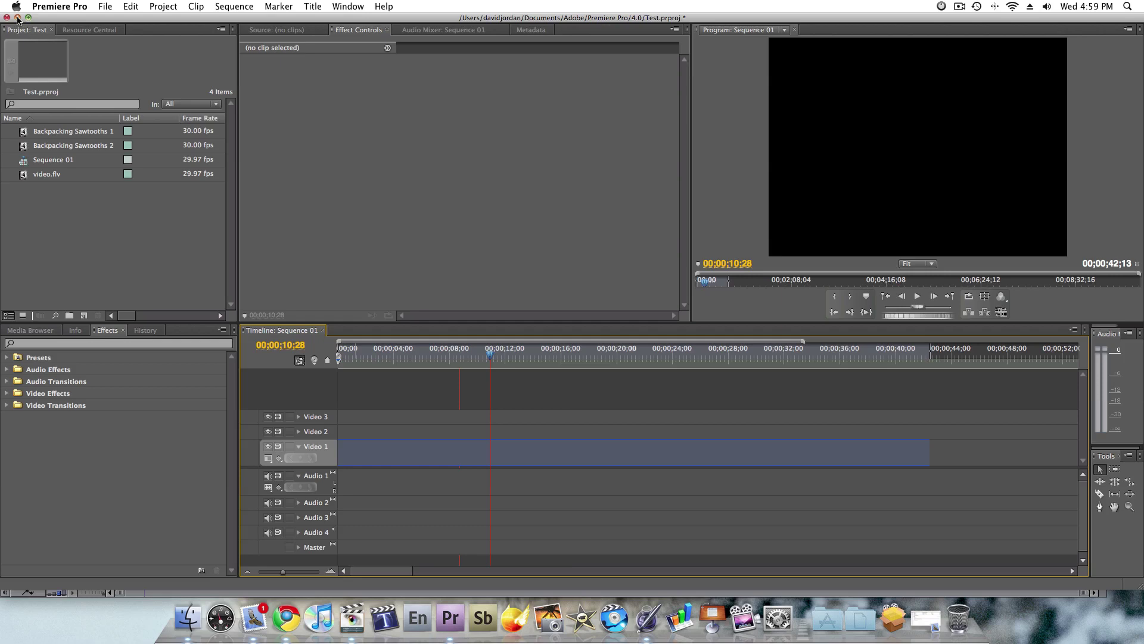
click(17, 18)
click(67, 156)
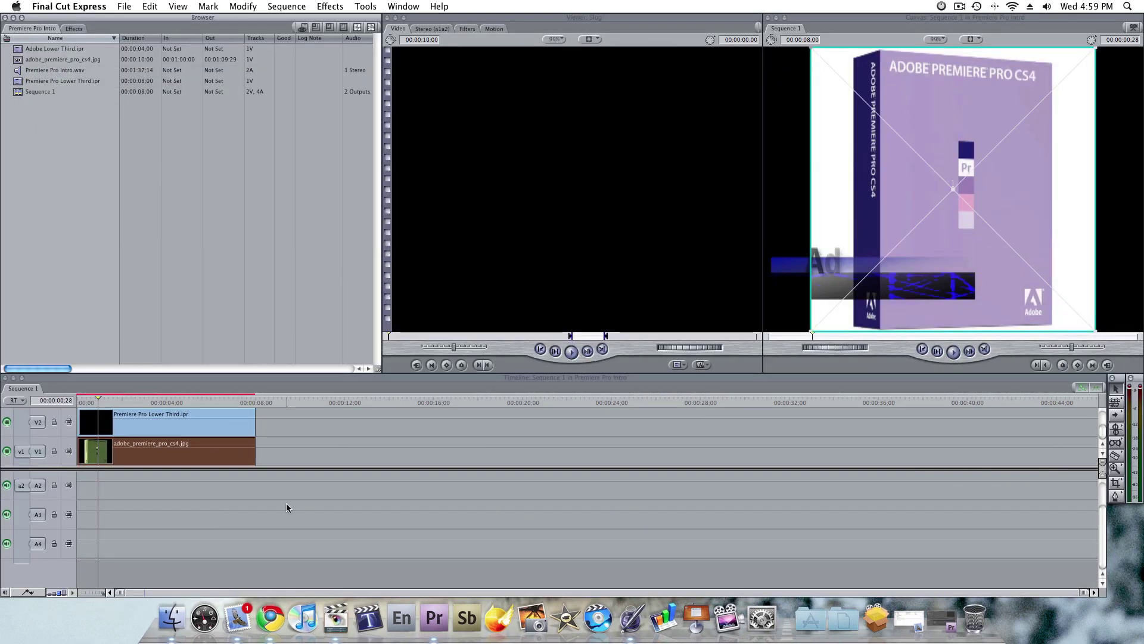
click(367, 587)
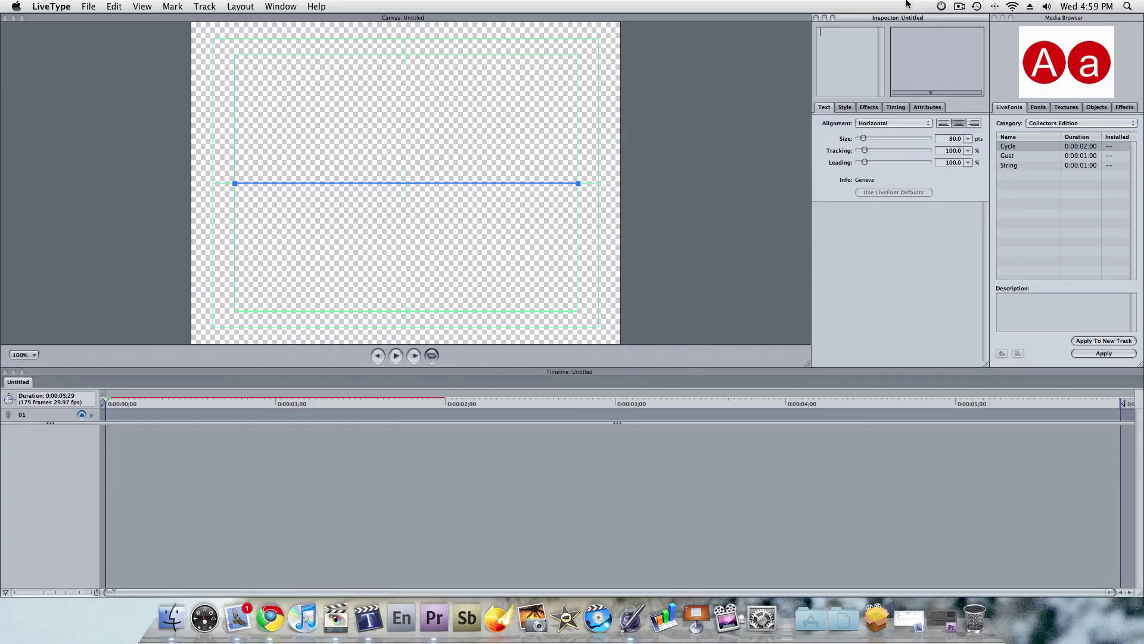
click(89, 6)
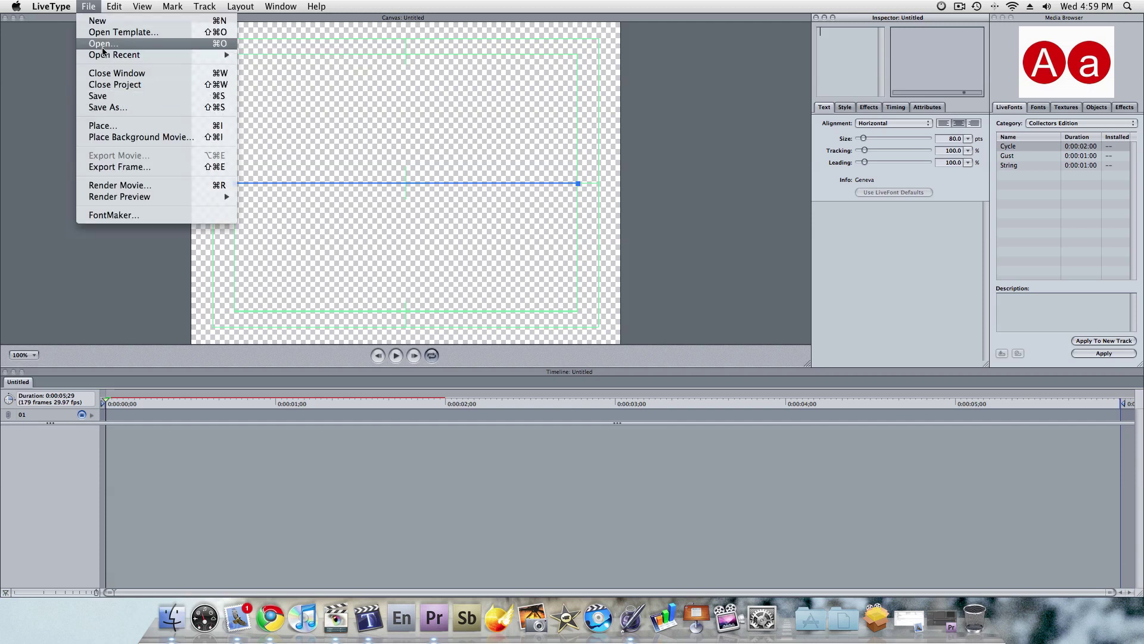
click(105, 32)
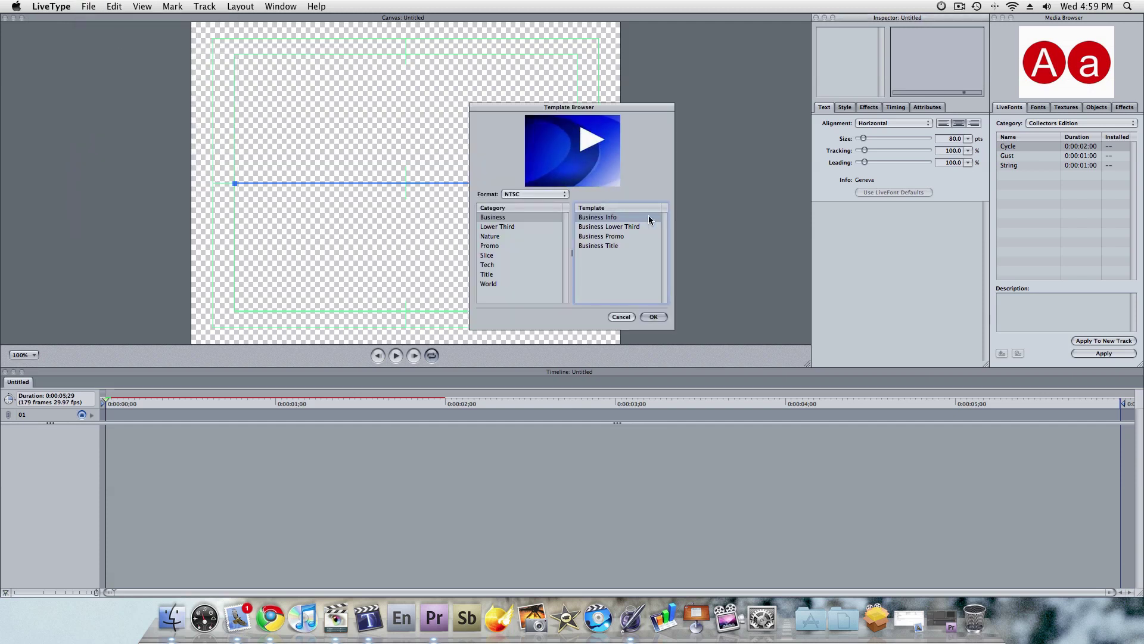
click(495, 227)
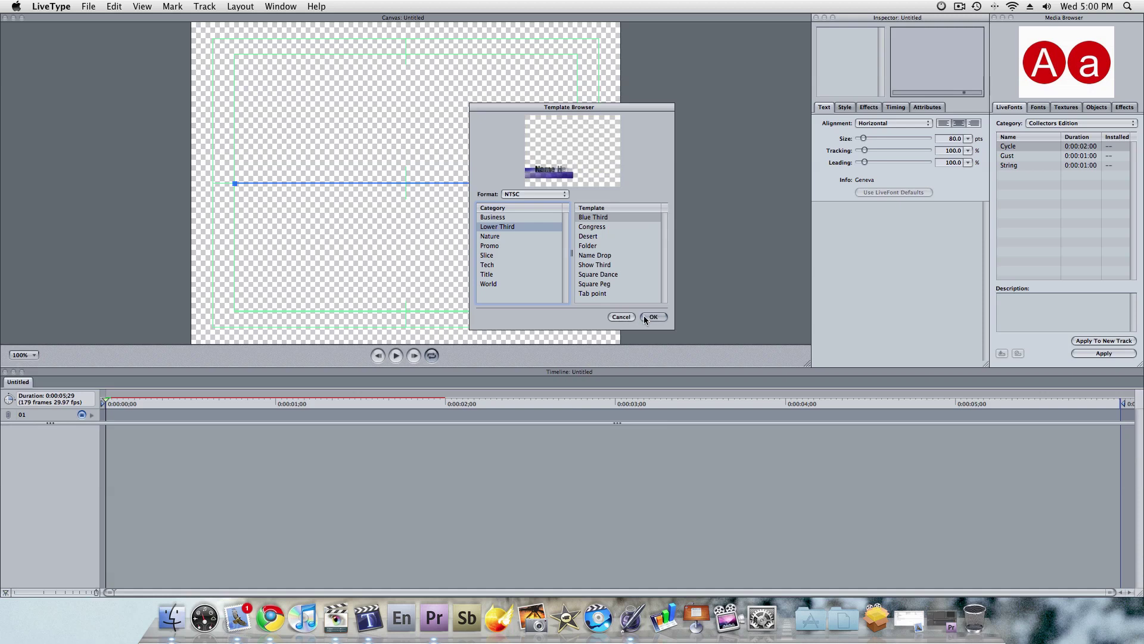
click(621, 317)
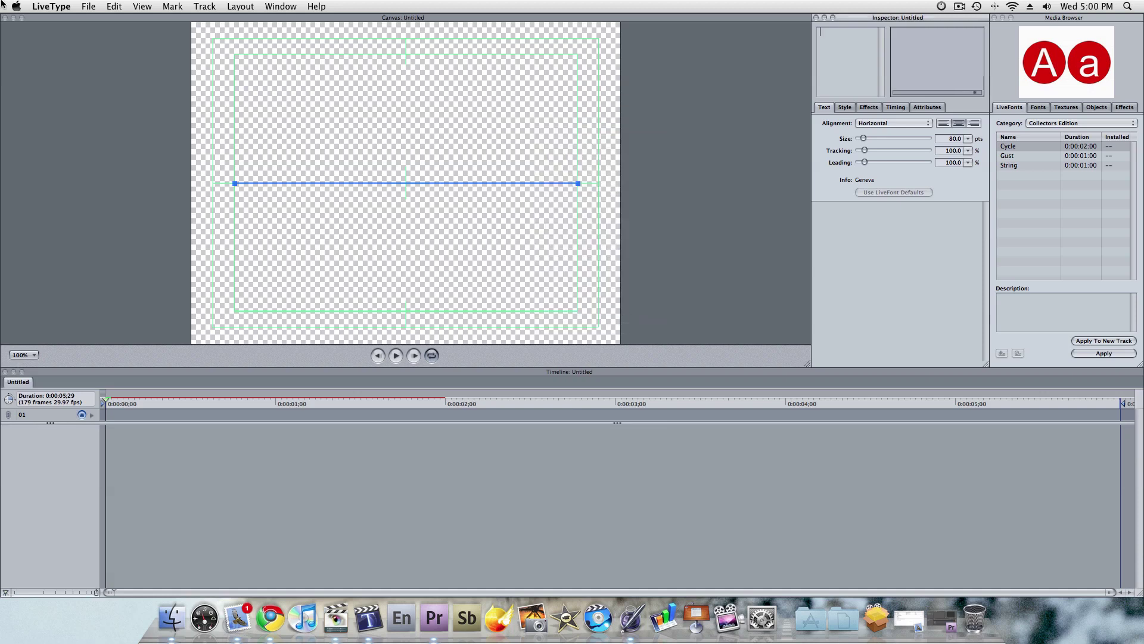
click(52, 7)
Hide LiveType, select and deselect the Adobe Lower Third.ipr clip, then return to Premiere Pro.
click(73, 88)
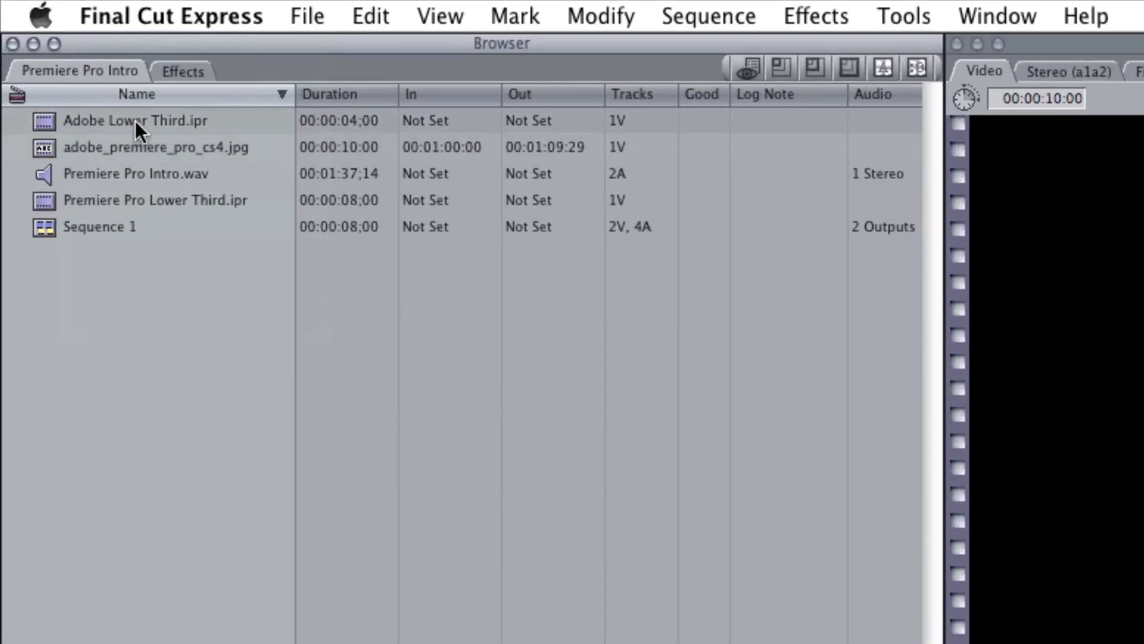
click(36, 50)
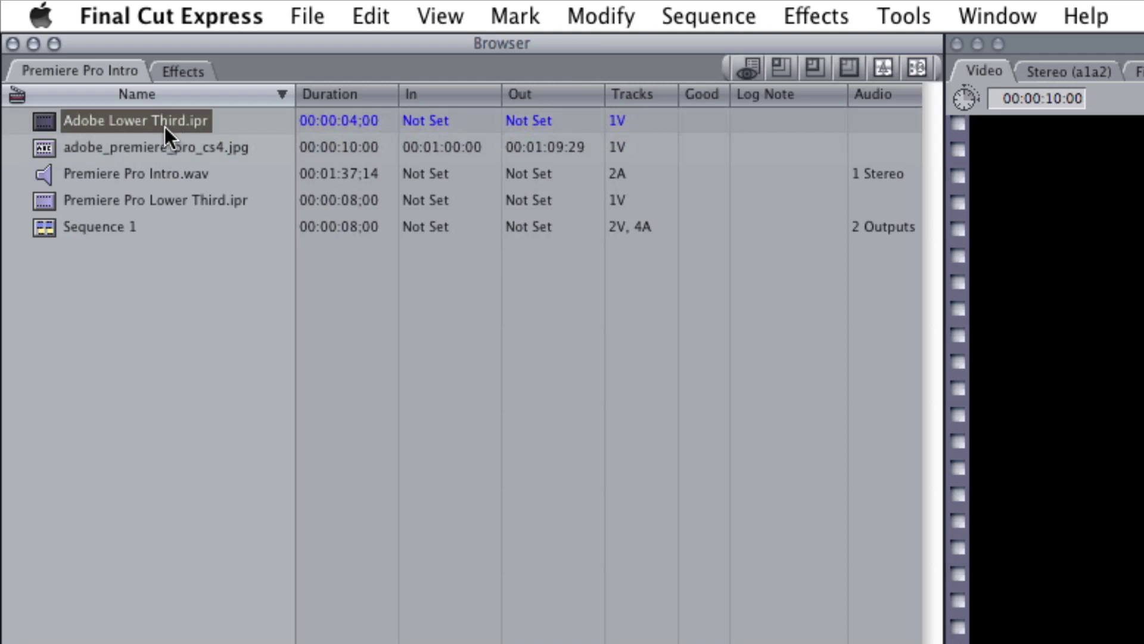
click(224, 424)
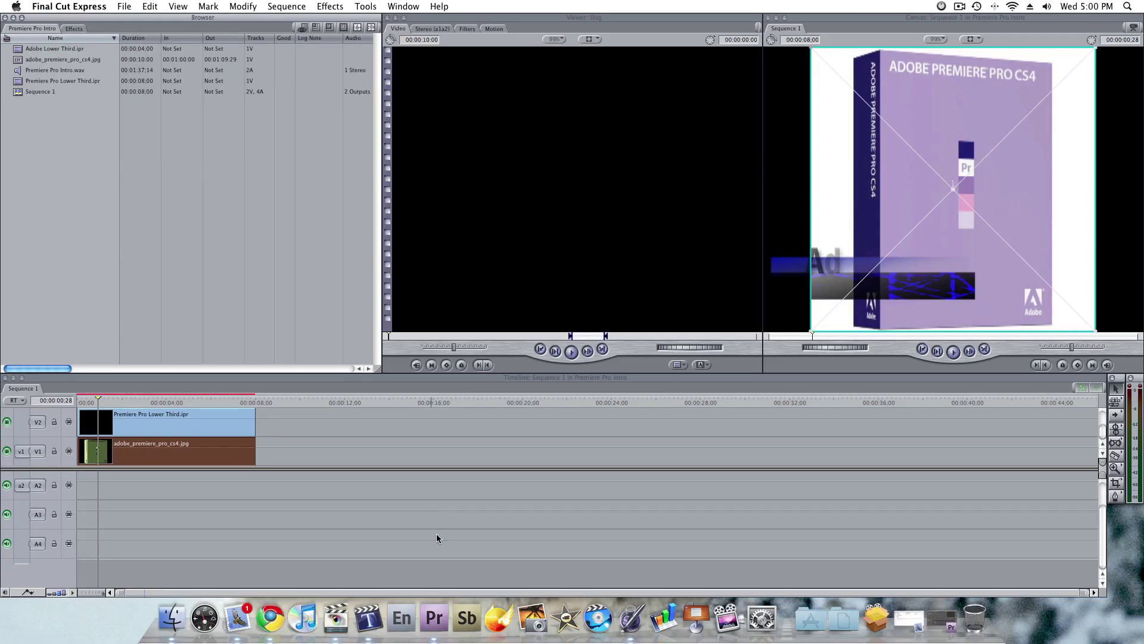
click(442, 603)
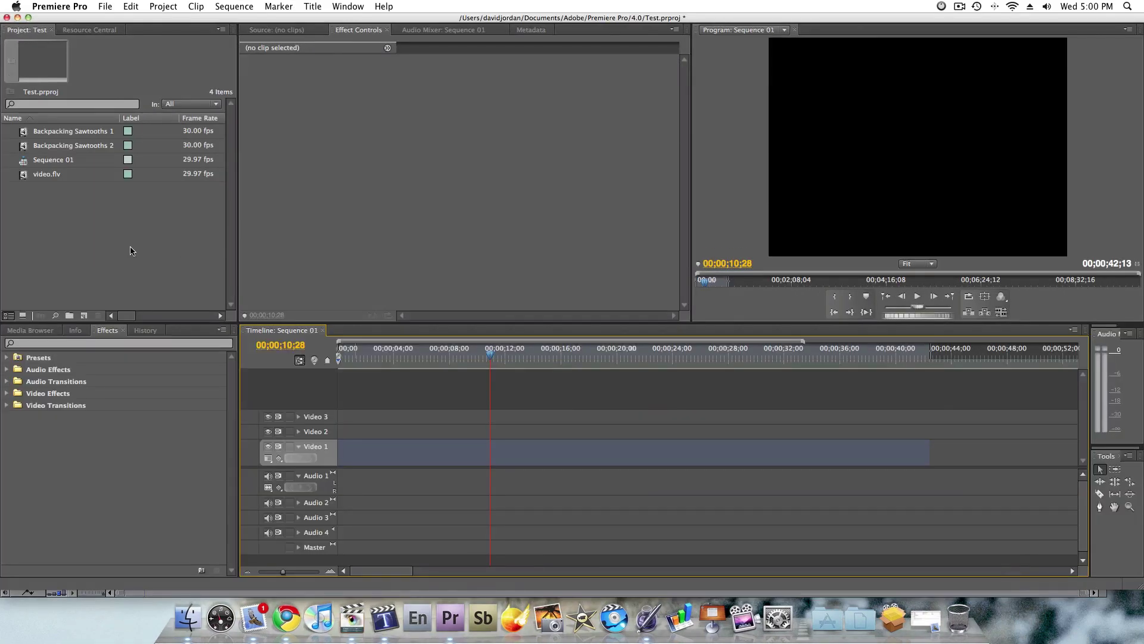
Open Premiere's Import dialog from the empty Project panel and cancel it.
double_click(115, 251)
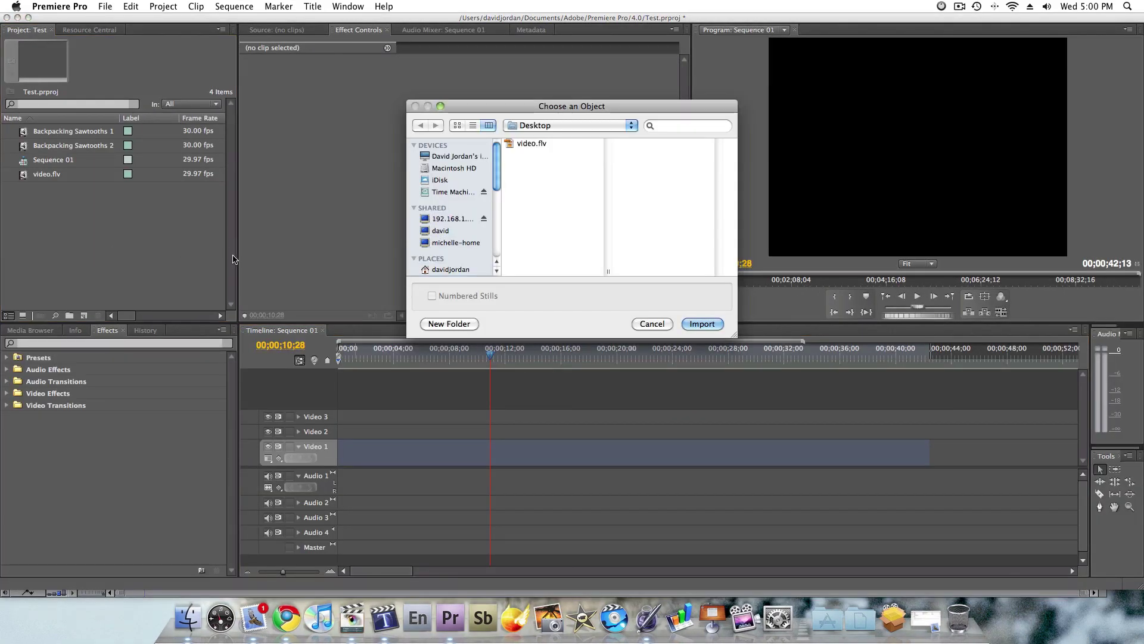
click(651, 323)
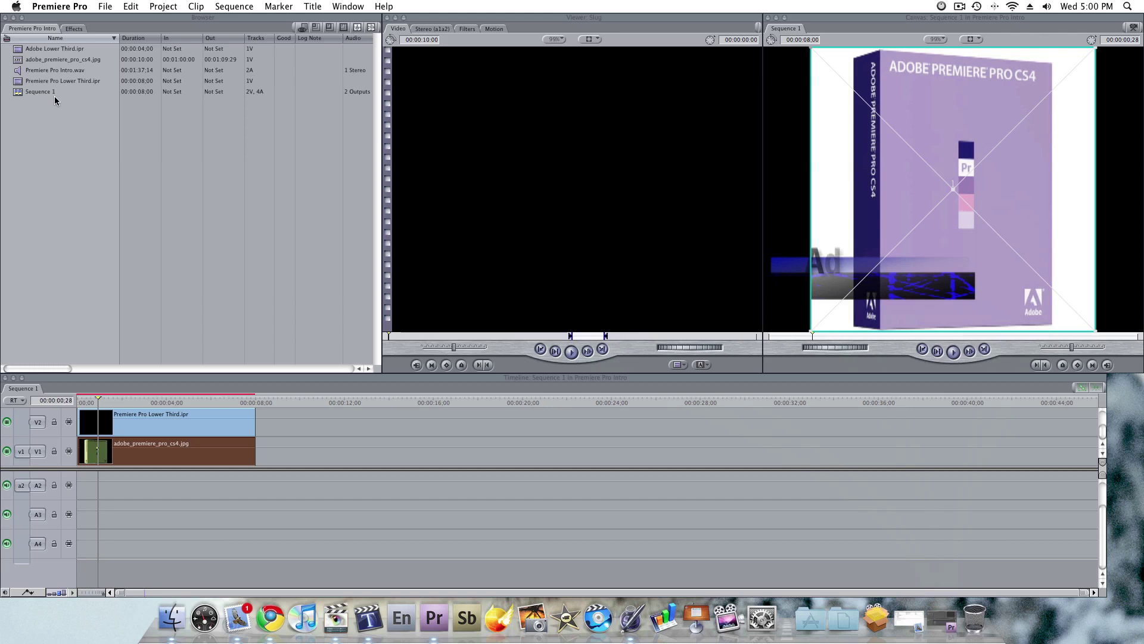
scroll(18, 86, right, 2)
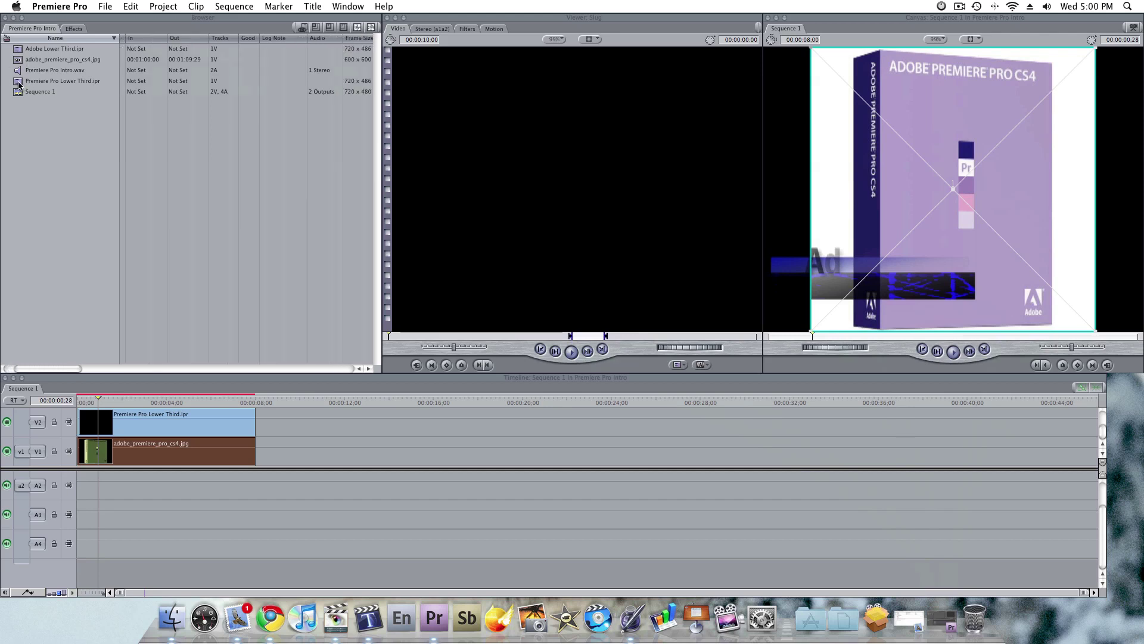
drag(19, 81, 1022, 308)
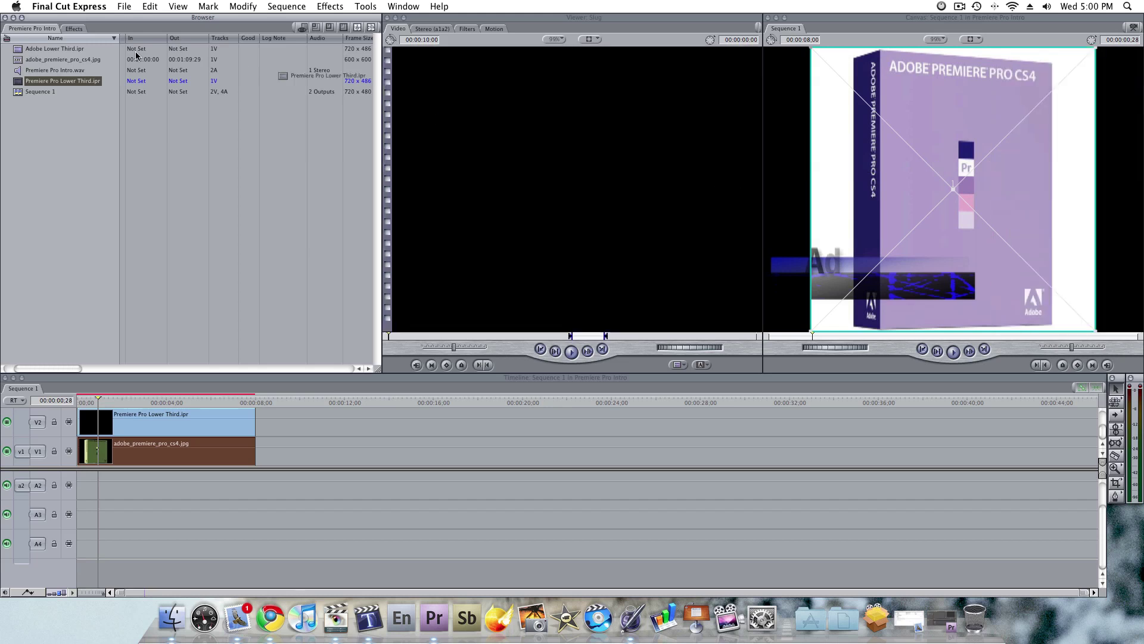
drag(915, 156, 991, 209)
key(super+z)
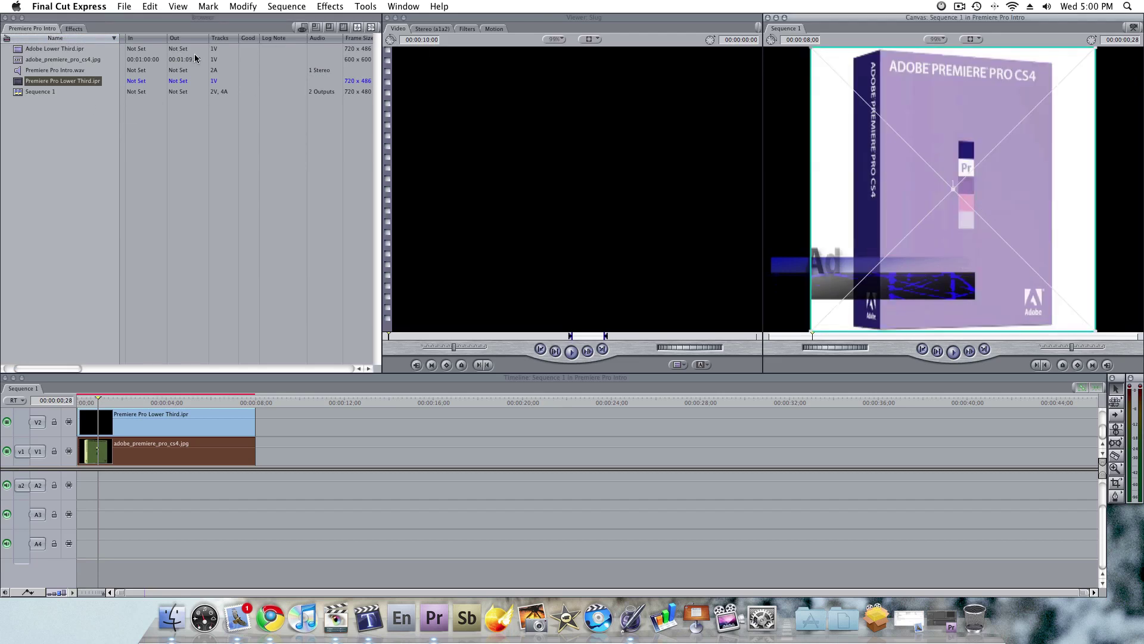
drag(60, 81, 38, 104)
Put Backpacking Sawtooths 2 at the start of Video 1 and open Backpacking Sawtooths 1 in the Source monitor.
click(456, 608)
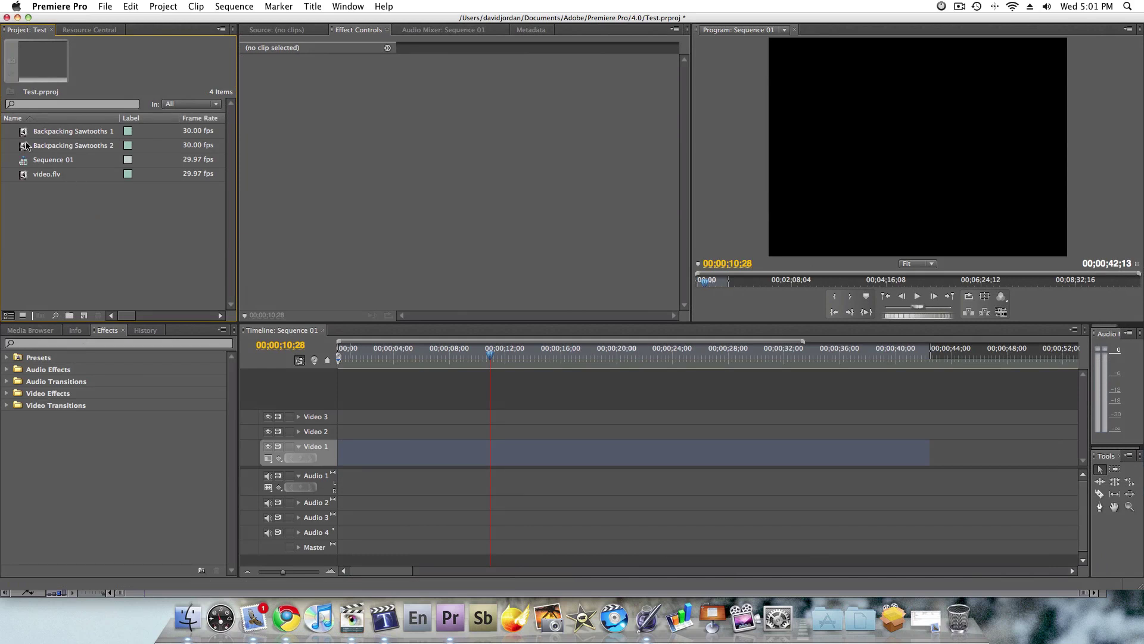
drag(26, 146, 333, 447)
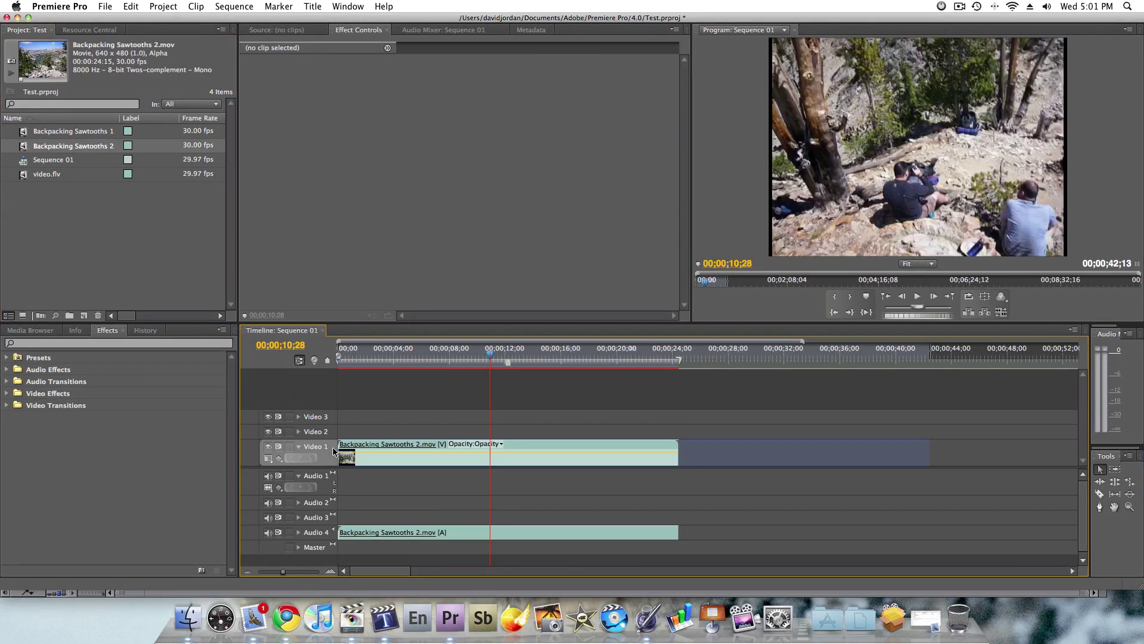
click(65, 132)
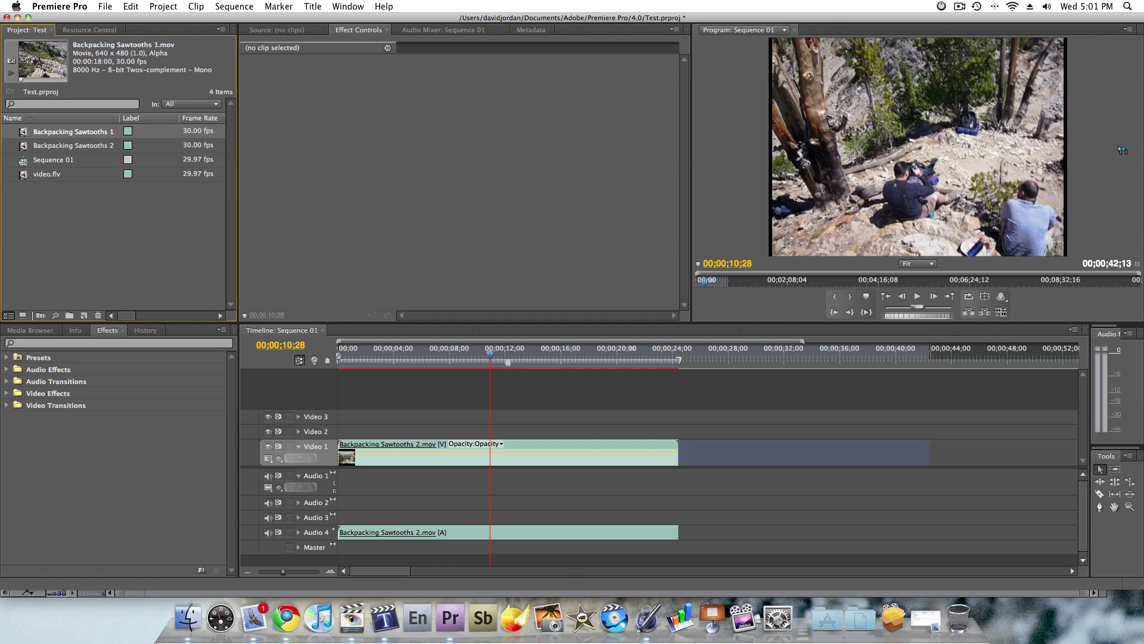
double_click(64, 132)
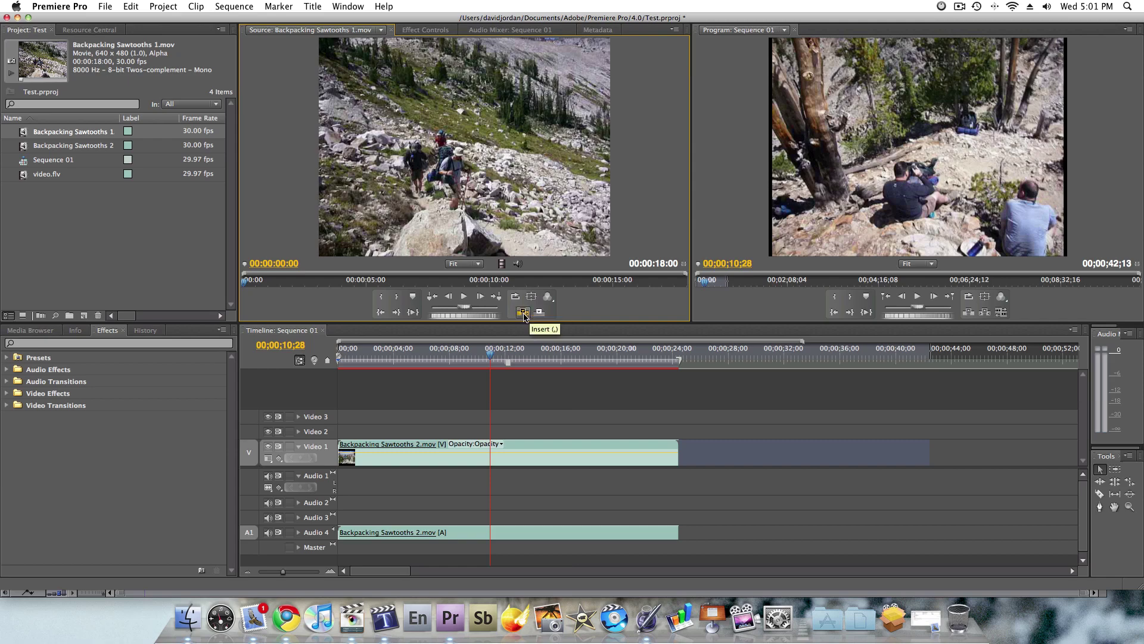
In Final Cut Express, drag the Premiere Pro Lower Third to the Canvas Overwrite and Insert with Transition overlays.
click(352, 618)
scroll(305, 412, up, 1)
click(11, 81)
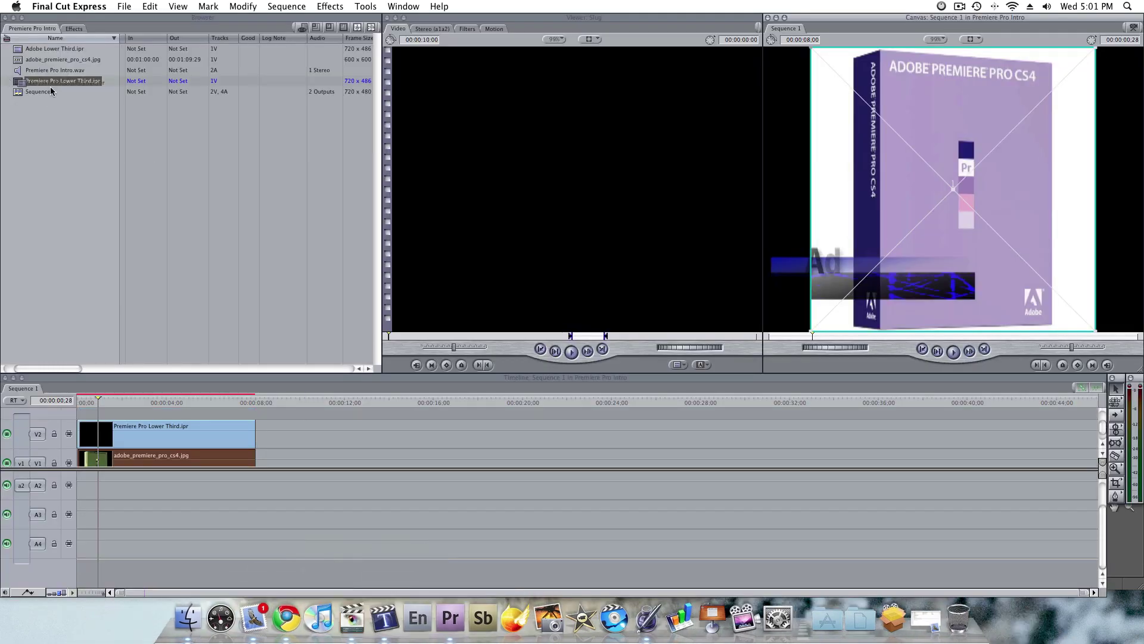
drag(50, 87, 47, 177)
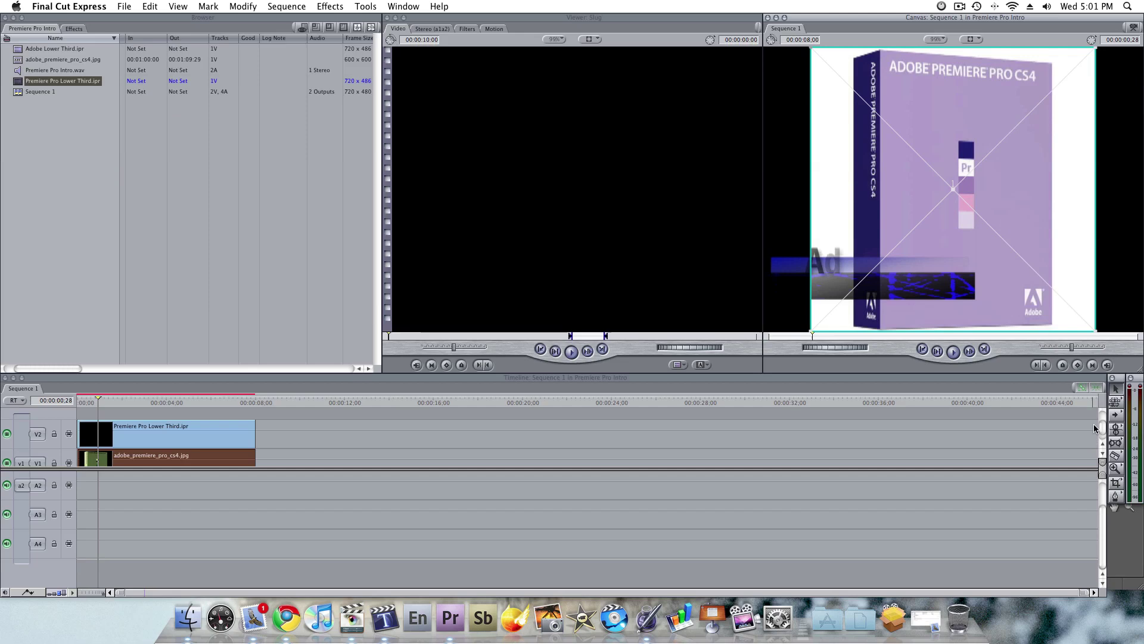
click(440, 609)
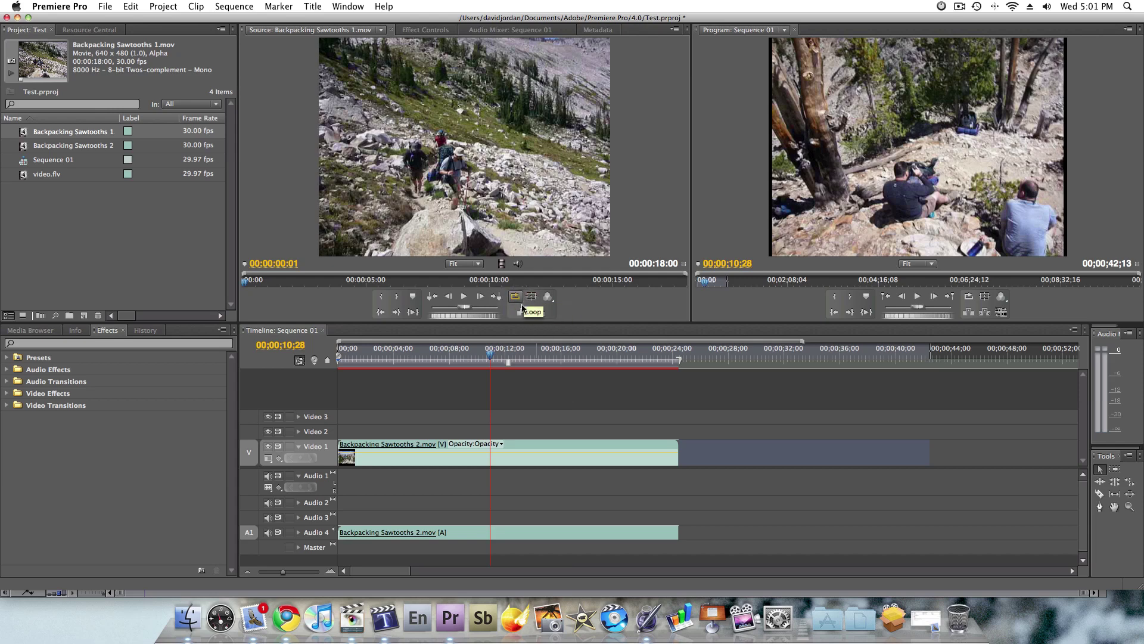
click(349, 614)
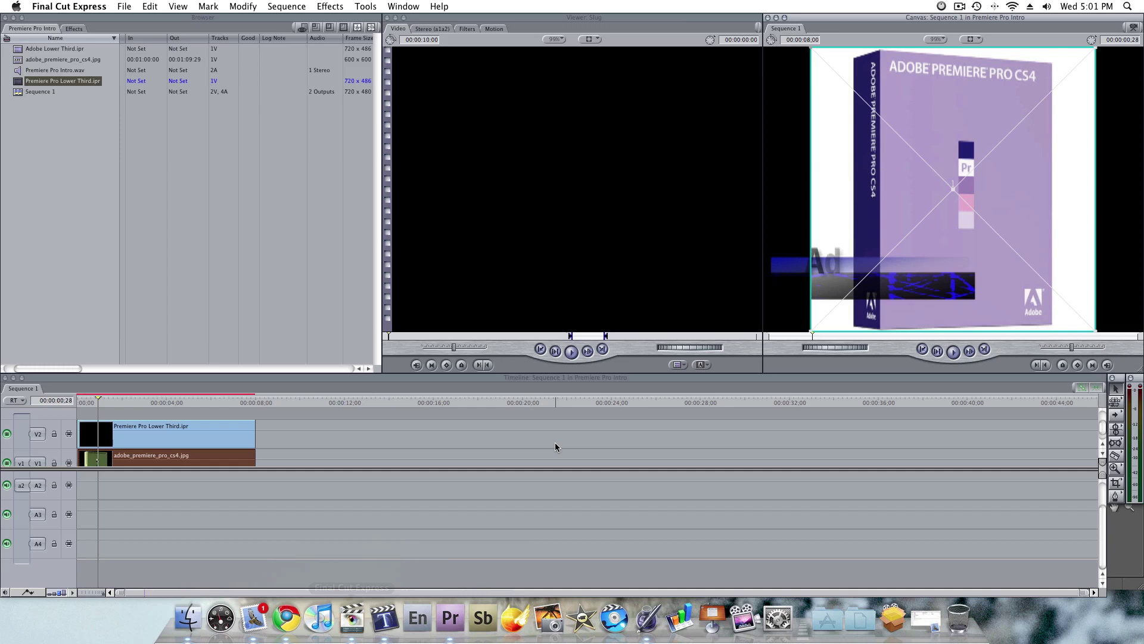
drag(19, 83, 258, 197)
Toggle the viewer between the slug's Filters and Motion tabs, ending on Motion, then return to Premiere.
click(463, 30)
click(494, 29)
click(468, 29)
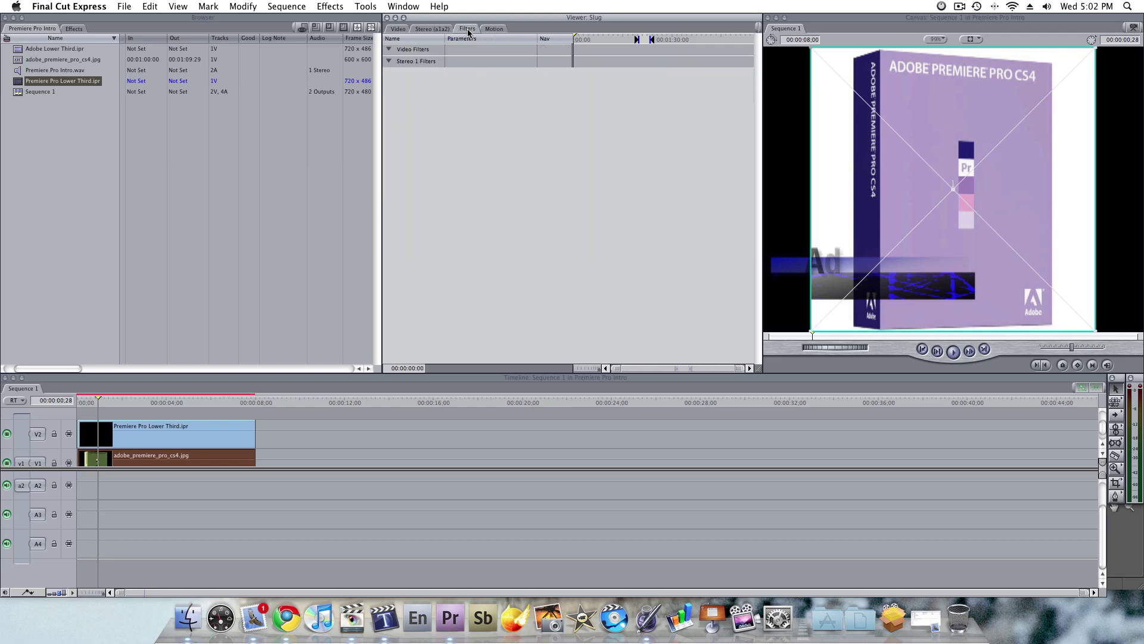
click(496, 29)
click(477, 30)
click(498, 29)
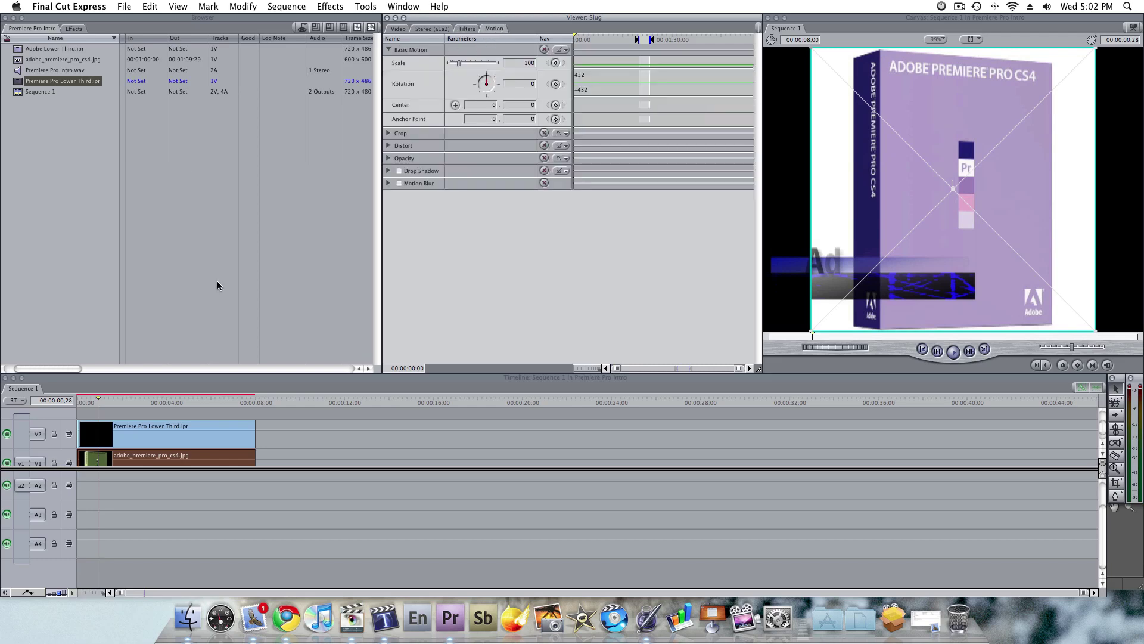
click(457, 622)
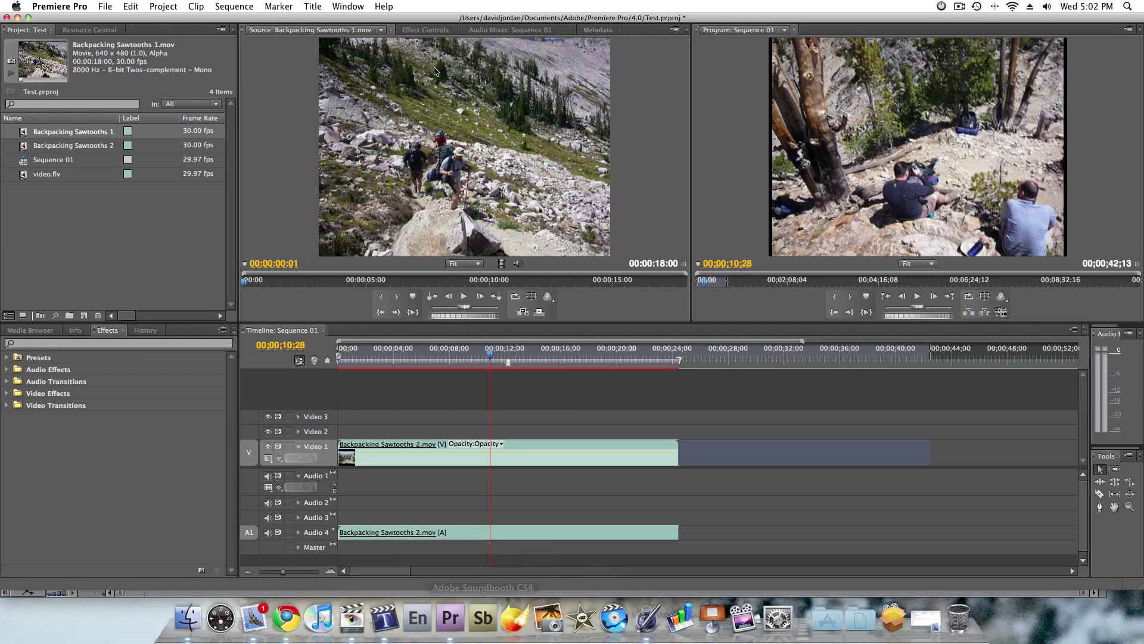
Apply Channel Blur from Video Effects > Blur & Sharpen to the Backpacking Sawtooths 2 clip, then return to Final Cut Express.
click(411, 30)
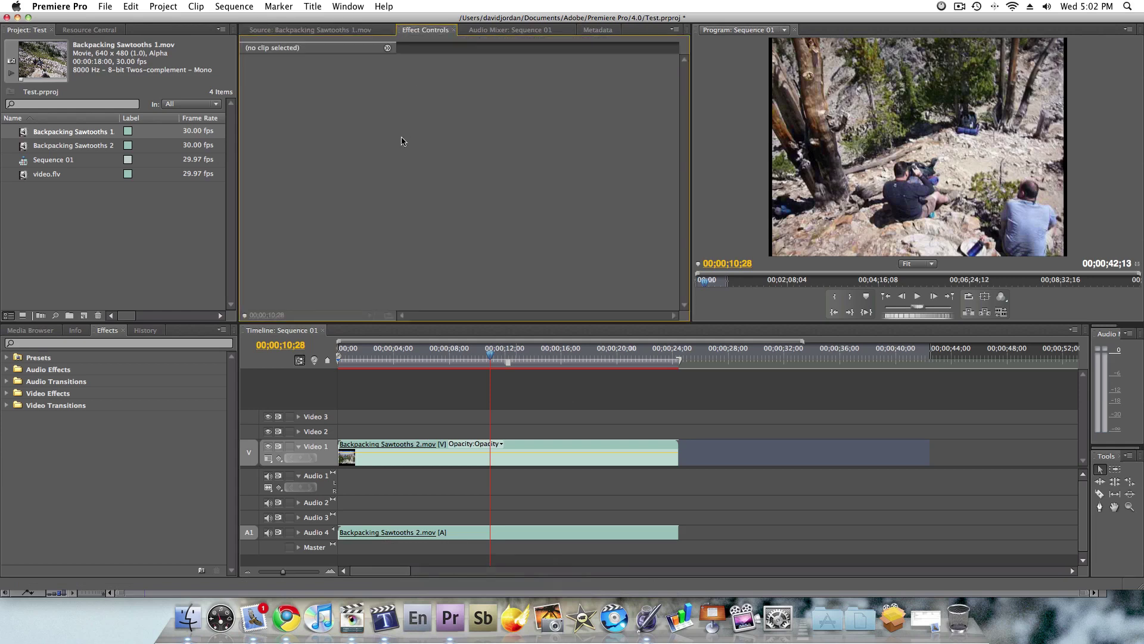
double_click(380, 443)
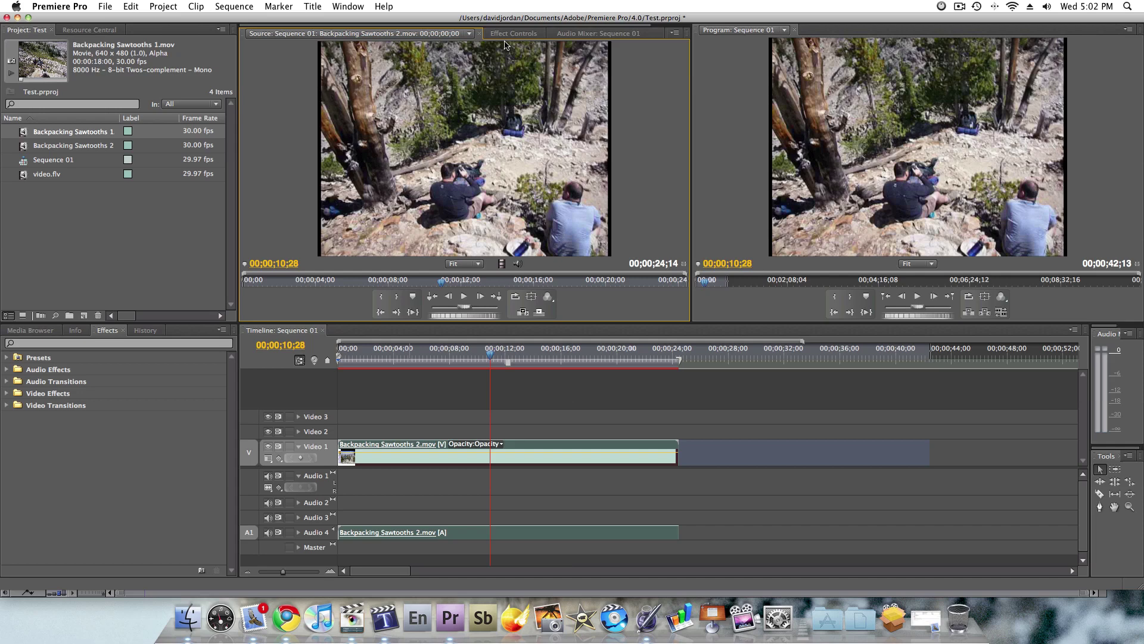
click(505, 34)
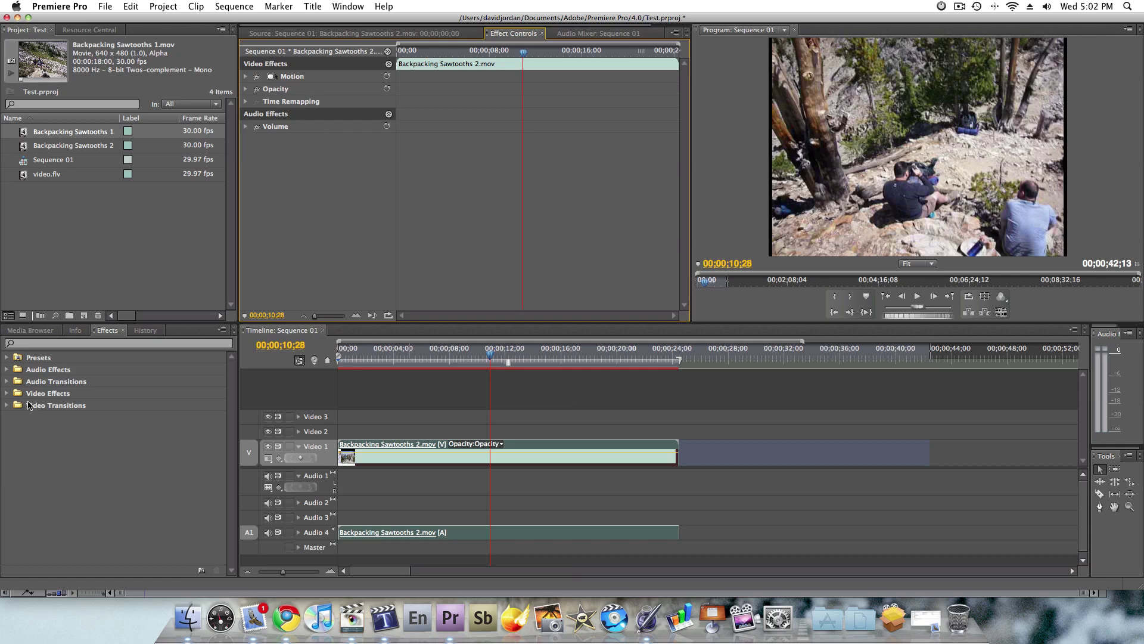
click(7, 394)
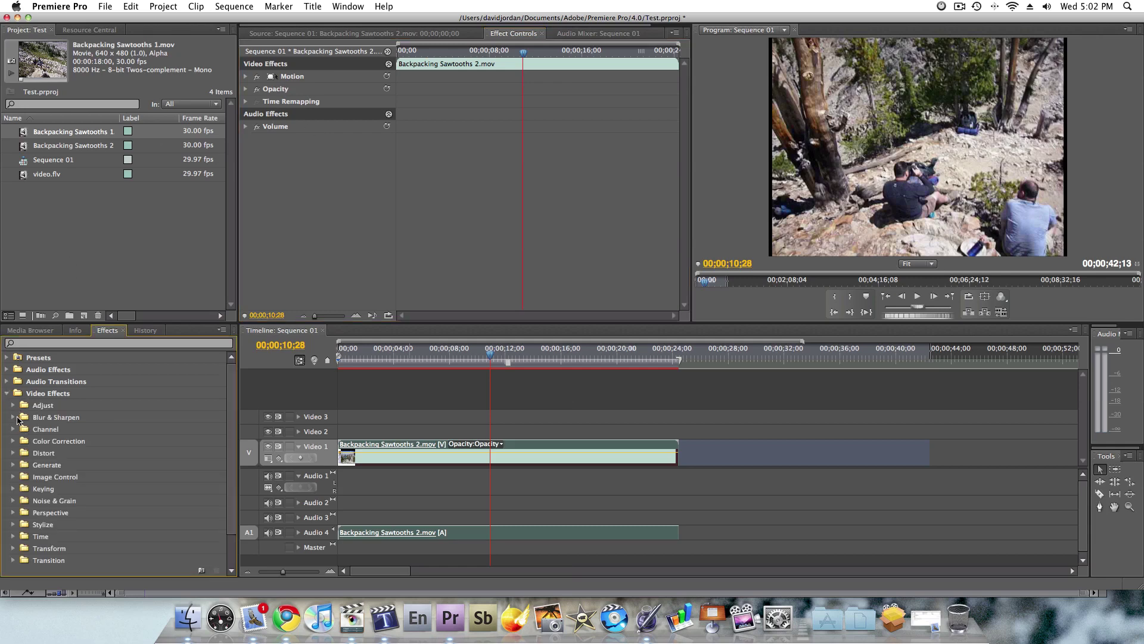
click(14, 417)
drag(45, 429, 398, 446)
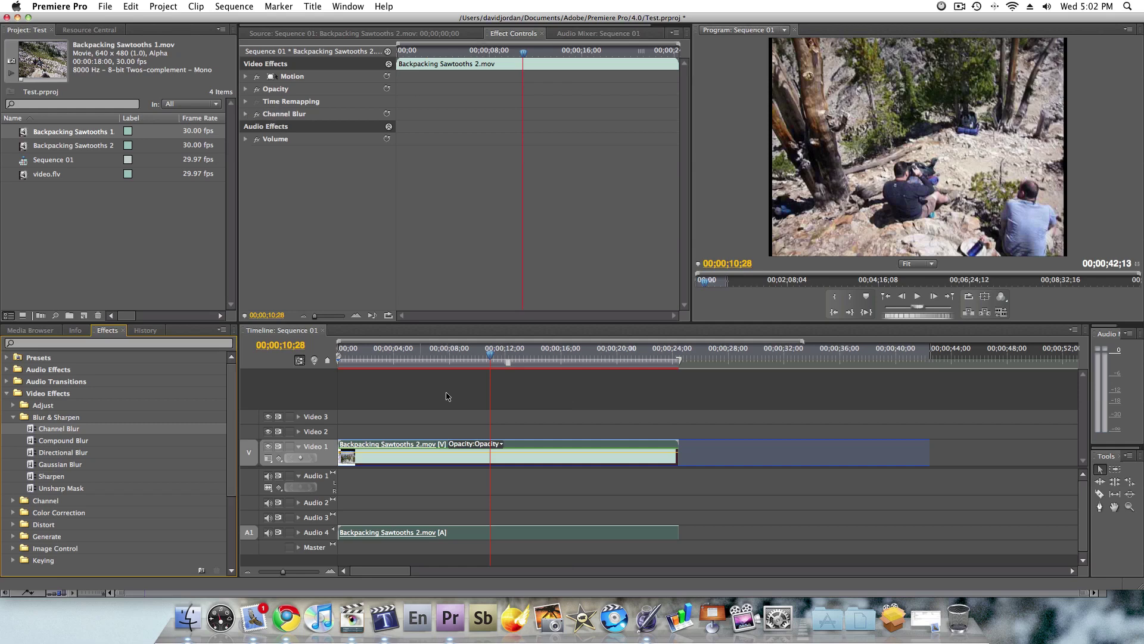
click(358, 617)
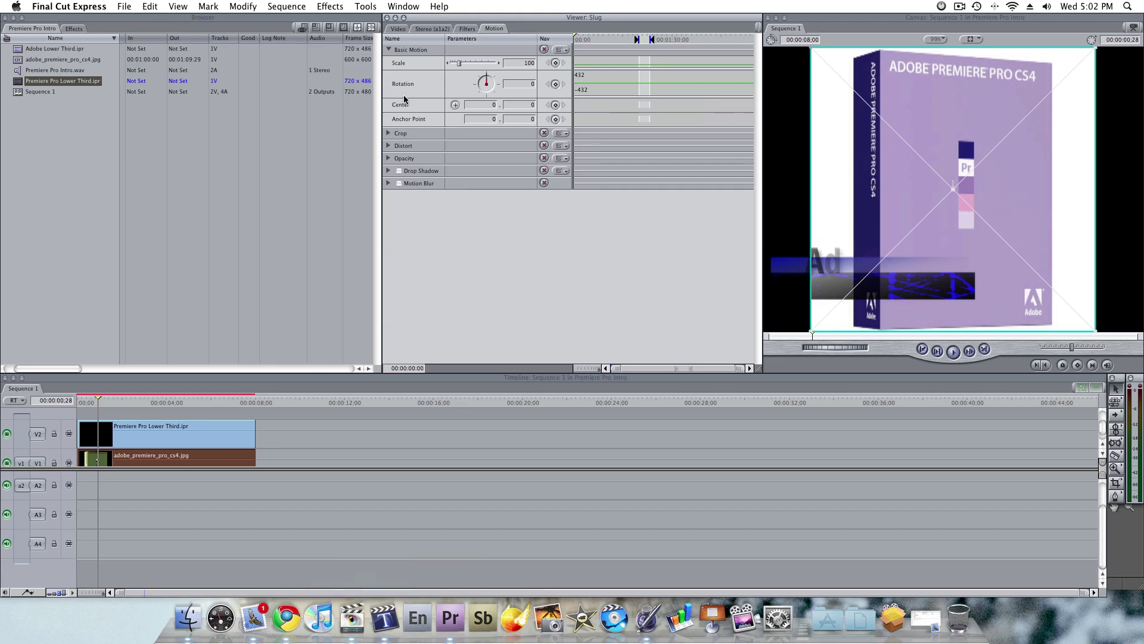
Flip the viewer between Filters and Motion four times, ending on Motion, then bring Premiere Pro forward.
click(468, 29)
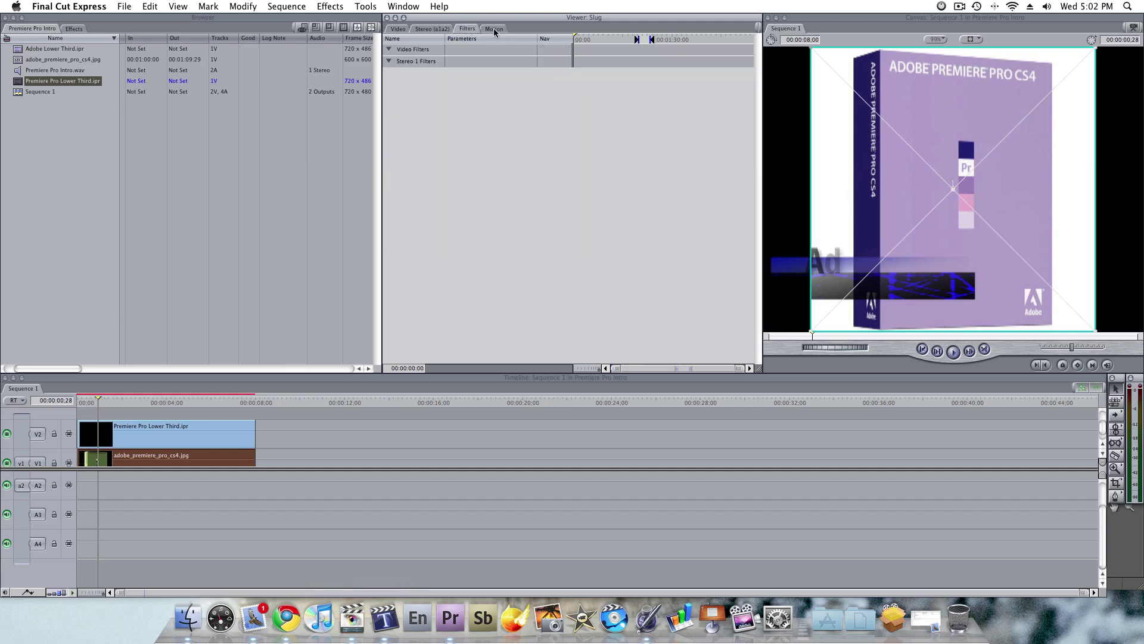
click(494, 28)
click(467, 30)
click(494, 29)
click(460, 30)
click(491, 29)
click(470, 29)
click(492, 28)
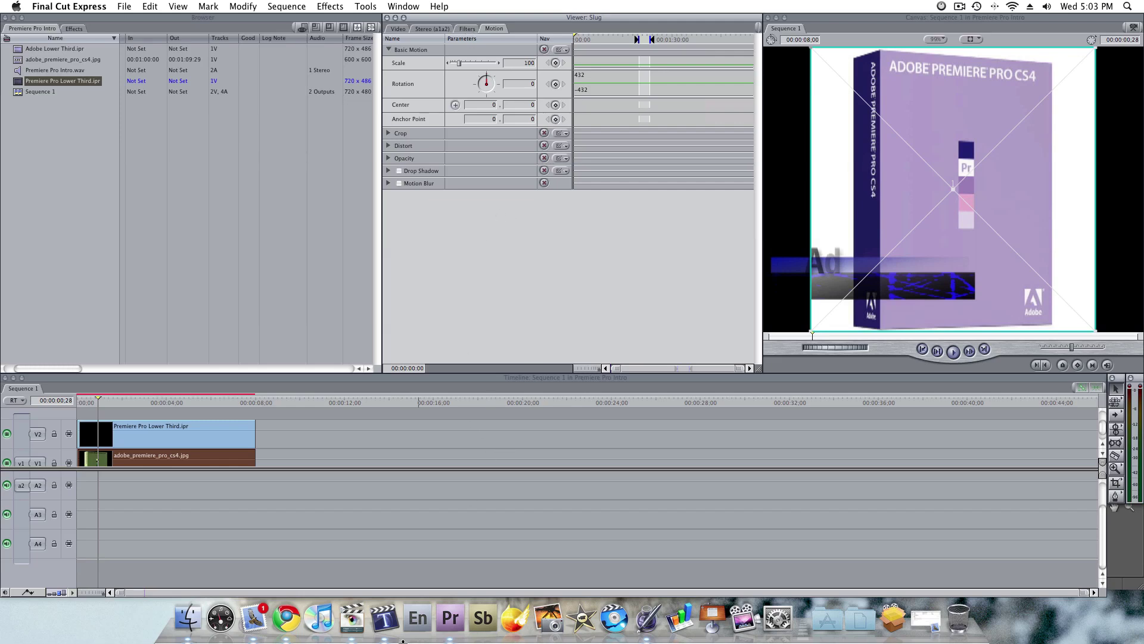
click(452, 602)
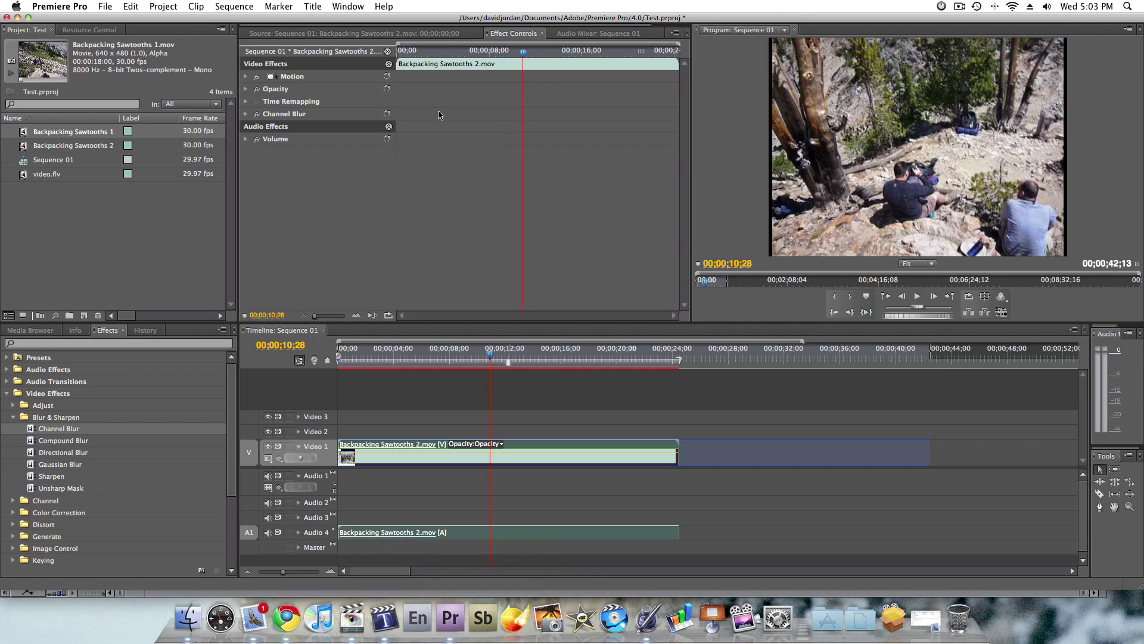
Collapse the Blur & Sharpen and Video Effects categories in the Effects panel.
click(13, 417)
scroll(8, 398, down, 1)
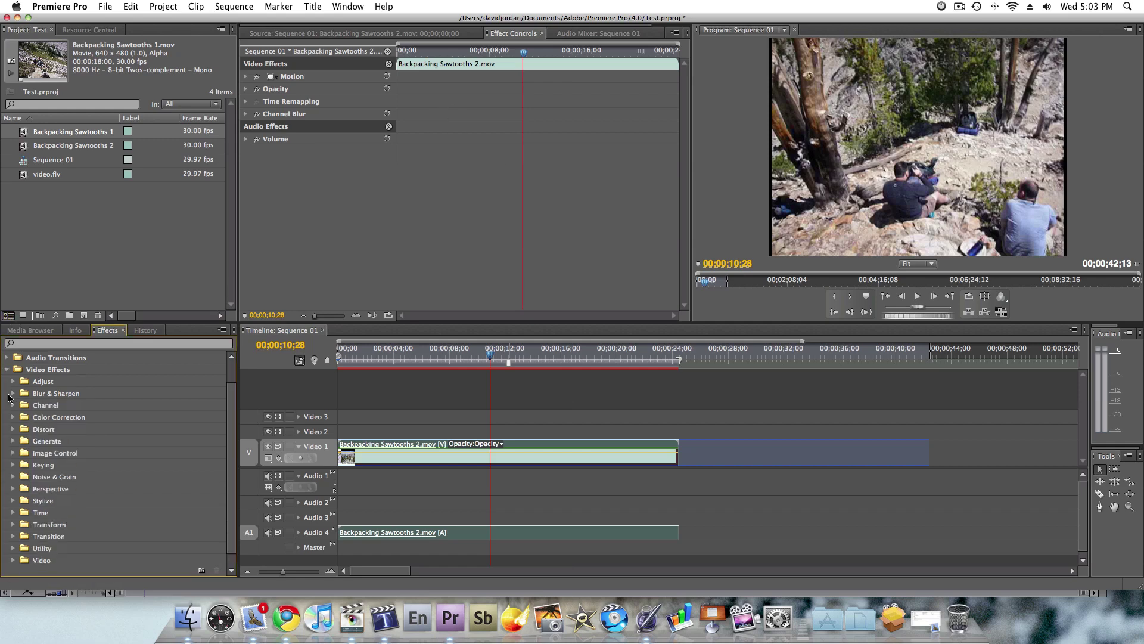
click(7, 370)
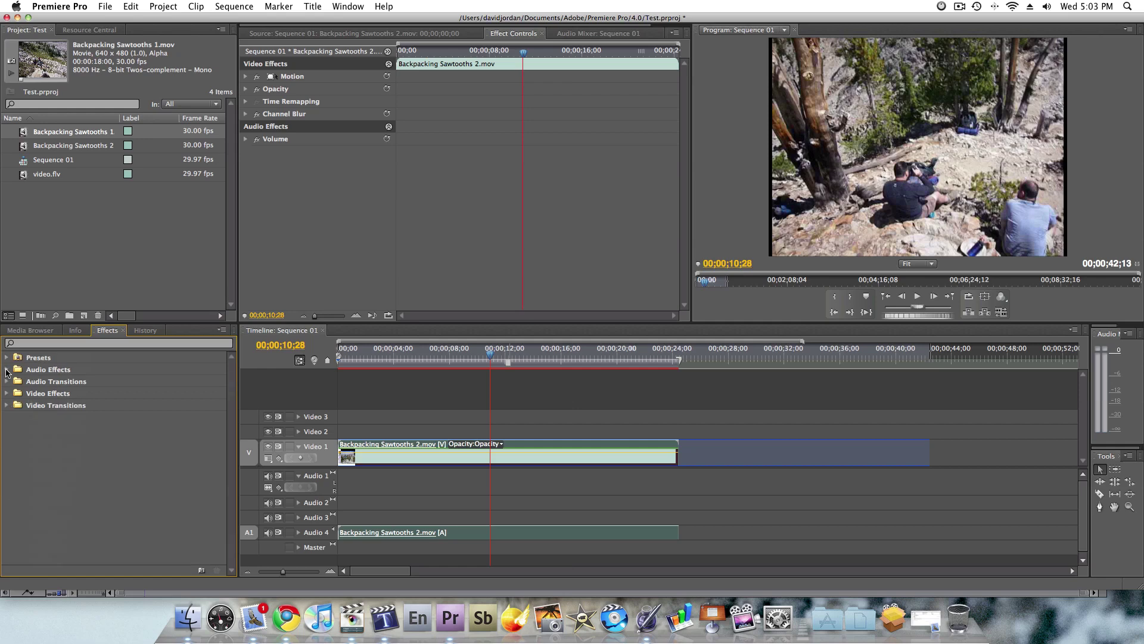